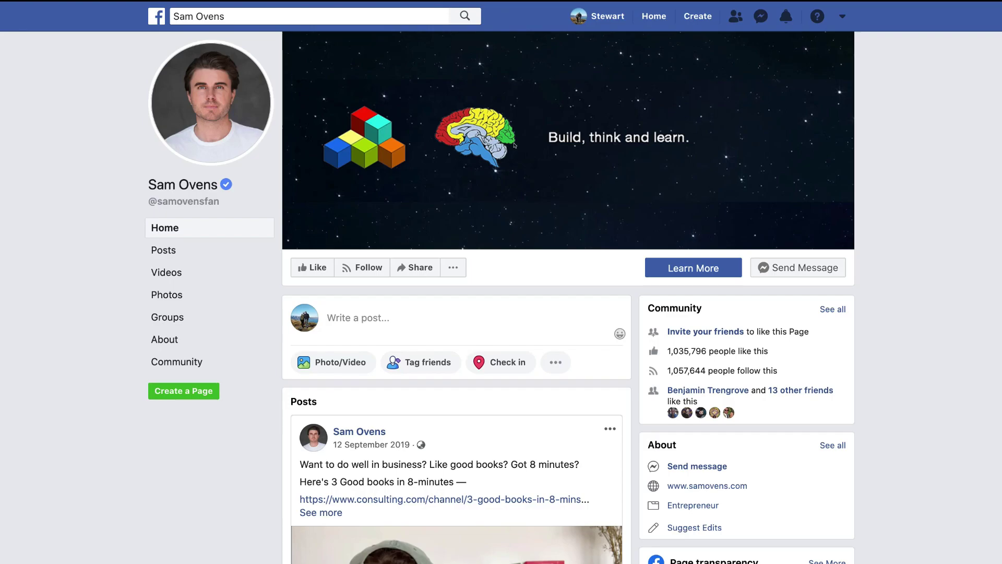
- Dismiss the Sam Ovens search suggestions and open the Page's full transparency details
{"action": "left_click", "coordinate": [362, 12]}
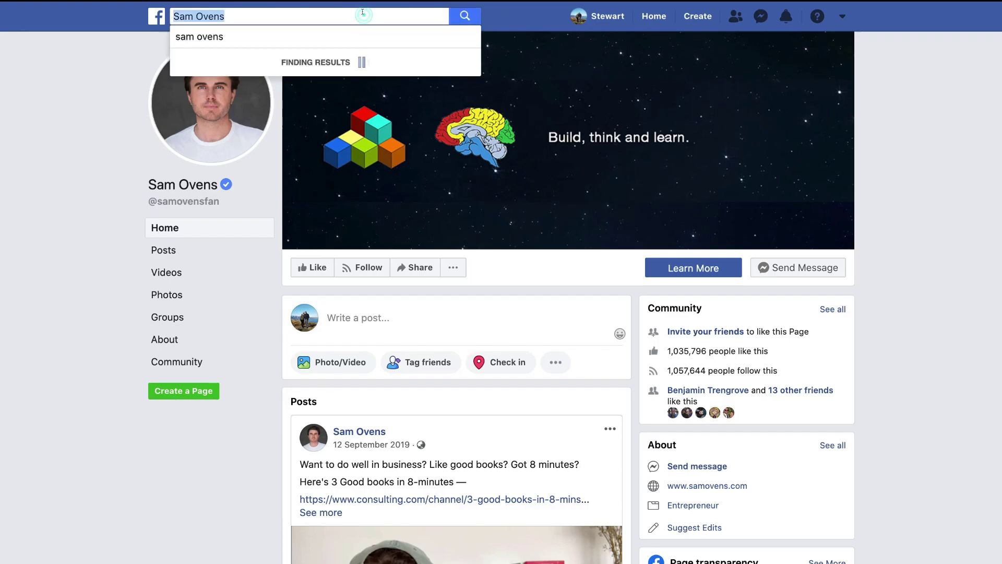
{"action": "left_click", "coordinate": [364, 14]}
{"action": "left_click", "coordinate": [940, 187]}
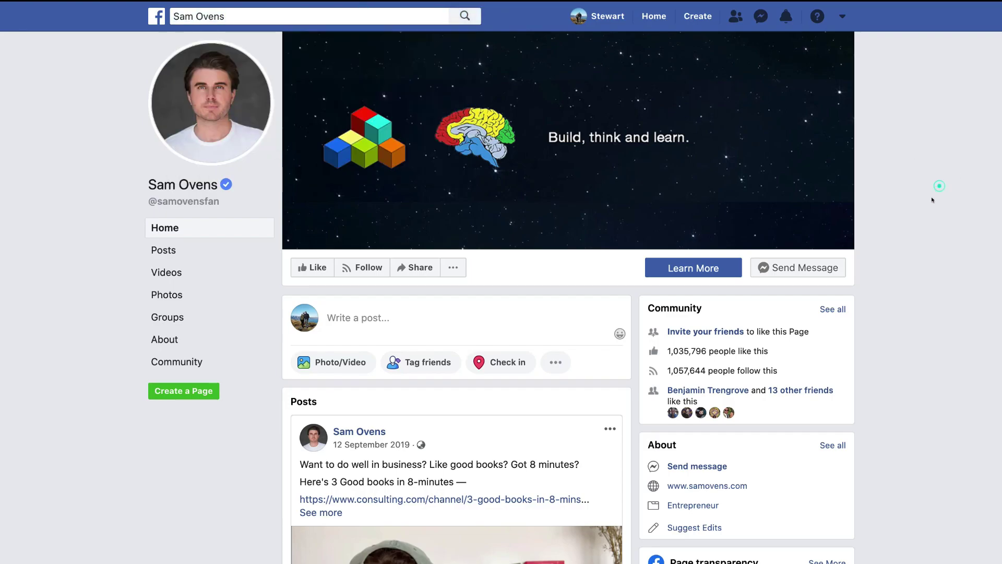
{"action": "scroll", "coordinate": [918, 303], "scroll_direction": "down", "scroll_amount": 5}
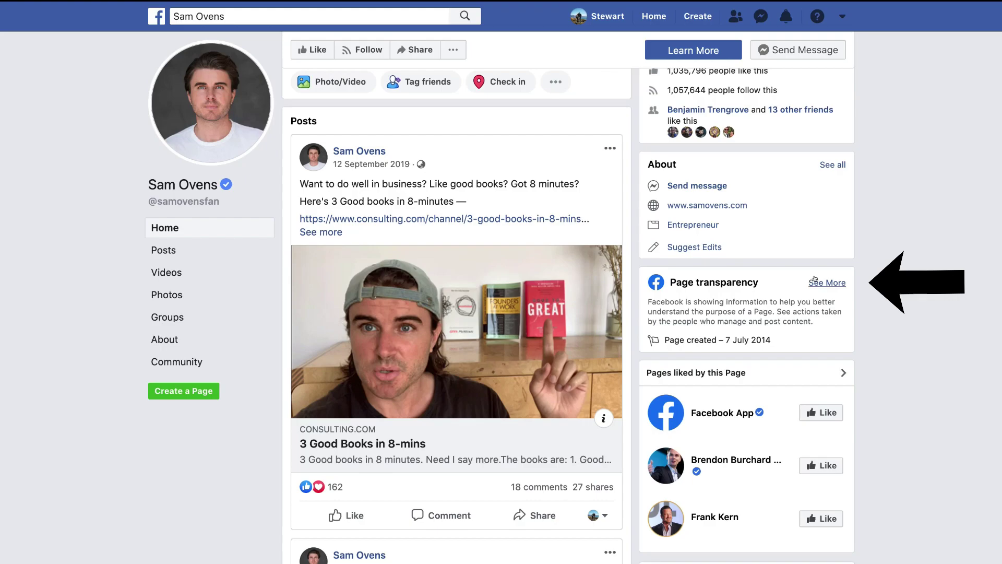
{"action": "left_click", "coordinate": [829, 283]}
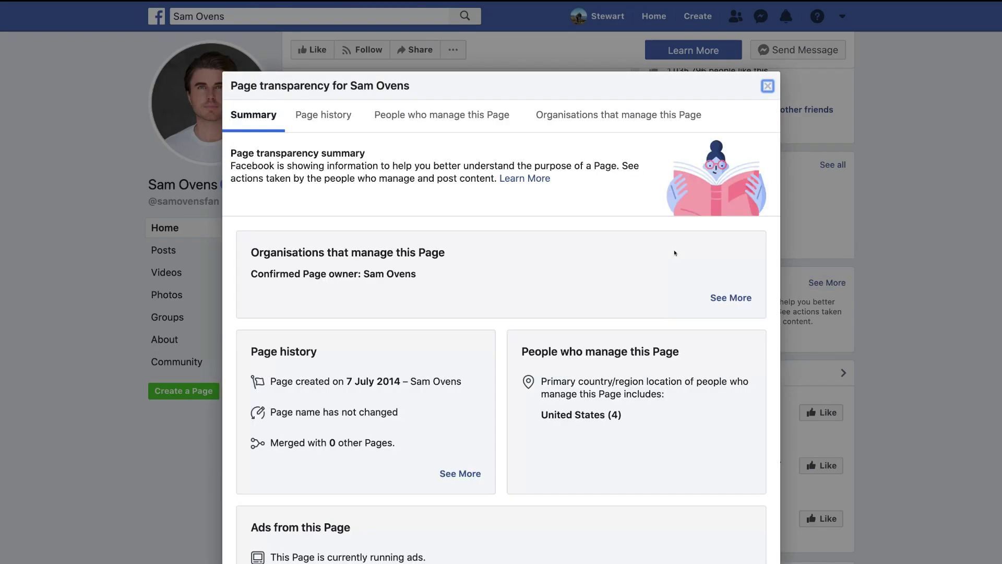
{"action": "scroll", "coordinate": [600, 257], "scroll_direction": "down", "scroll_amount": 2}
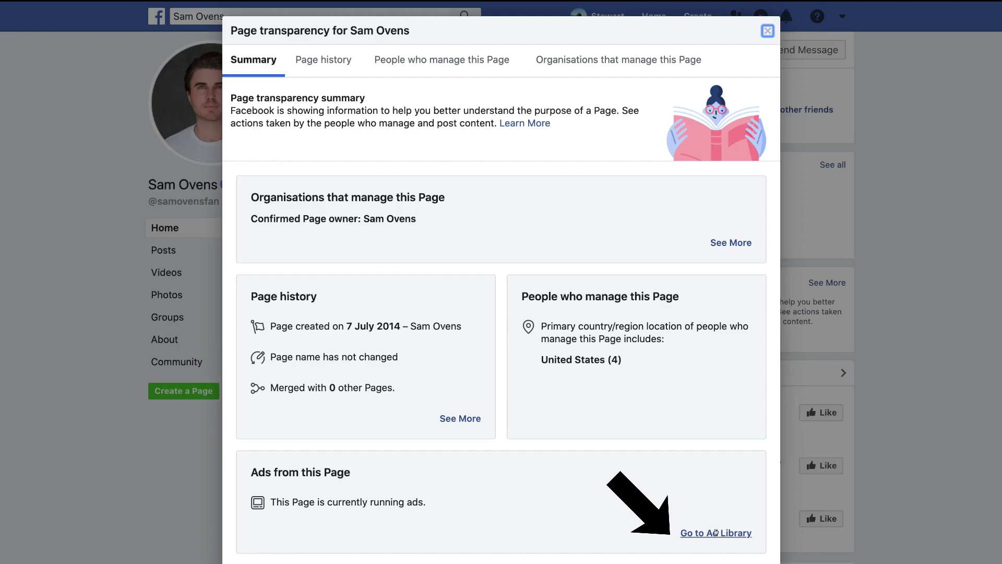
- Open the Sam Ovens Page's ads in the Ad Library and scroll through the running ad cards
{"action": "left_click", "coordinate": [716, 532]}
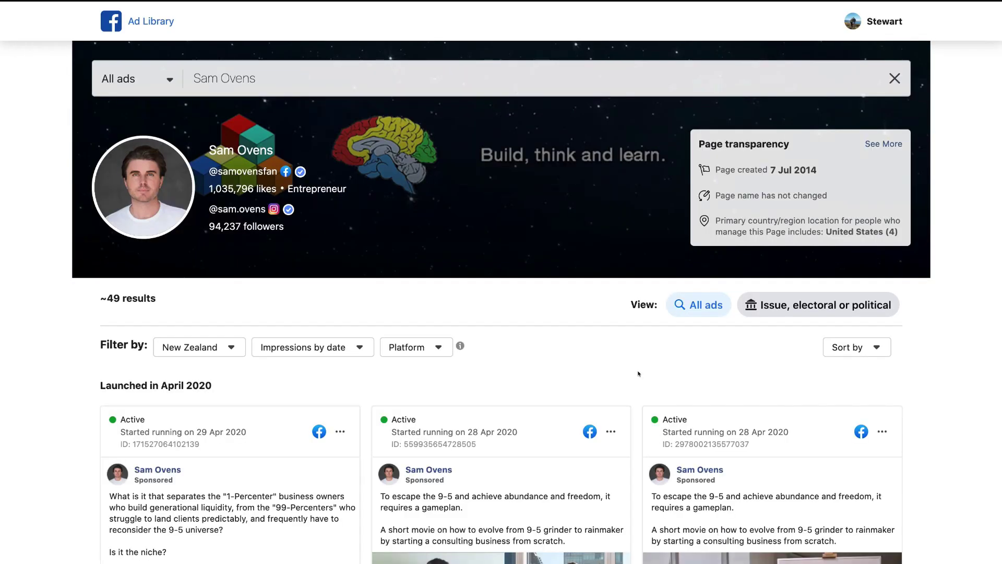
{"action": "scroll", "coordinate": [638, 374], "scroll_direction": "down", "scroll_amount": 4}
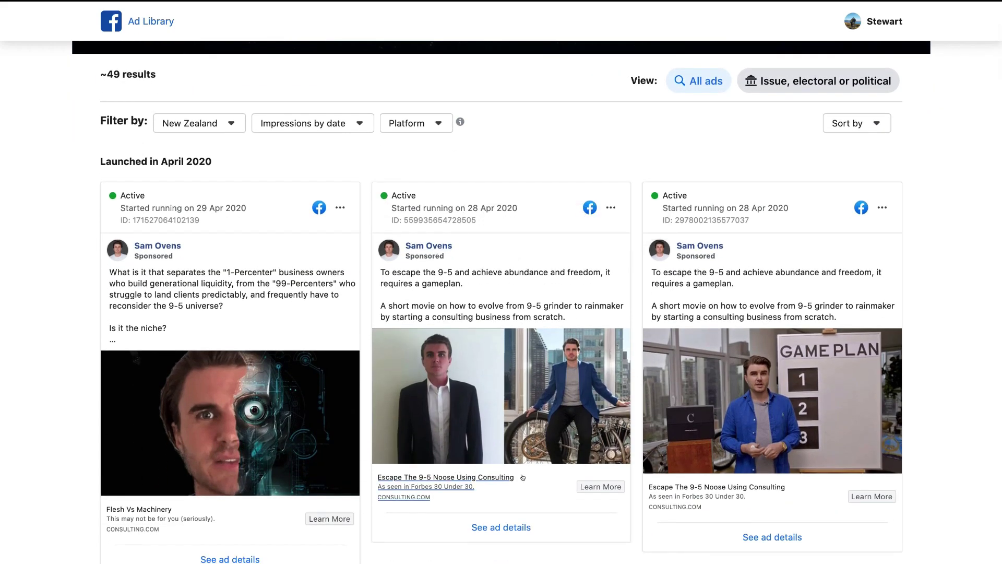
{"action": "scroll", "coordinate": [638, 497], "scroll_direction": "down", "scroll_amount": 3}
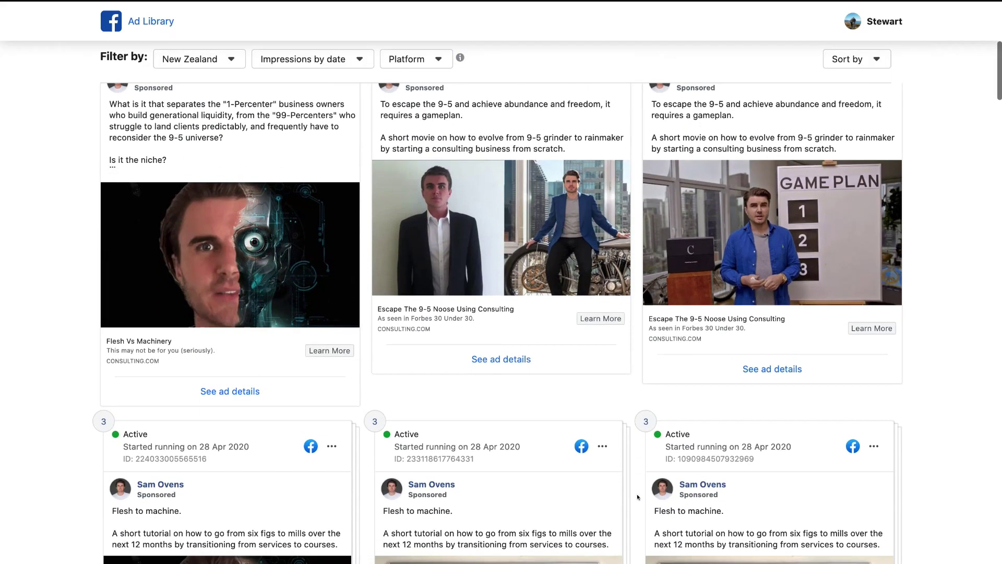
{"action": "scroll", "coordinate": [637, 497], "scroll_direction": "down", "scroll_amount": 15}
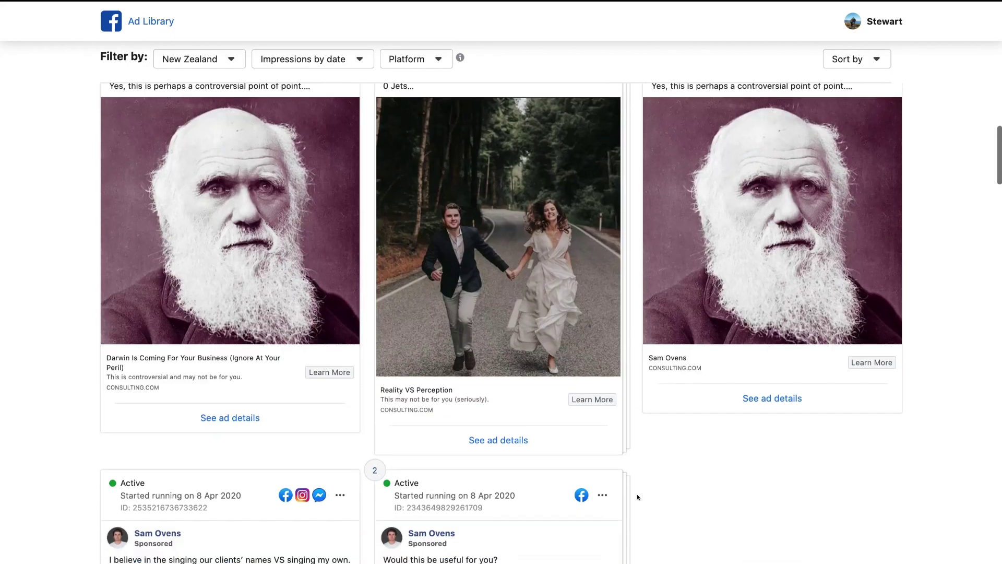
{"action": "scroll", "coordinate": [638, 498], "scroll_direction": "down", "scroll_amount": 20}
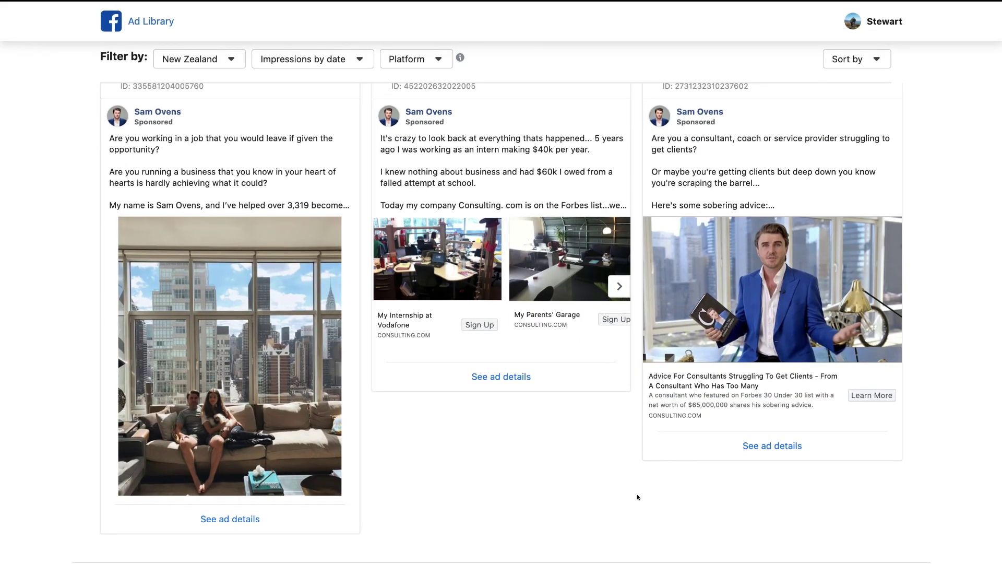
{"action": "scroll", "coordinate": [637, 497], "scroll_direction": "up", "scroll_amount": 1}
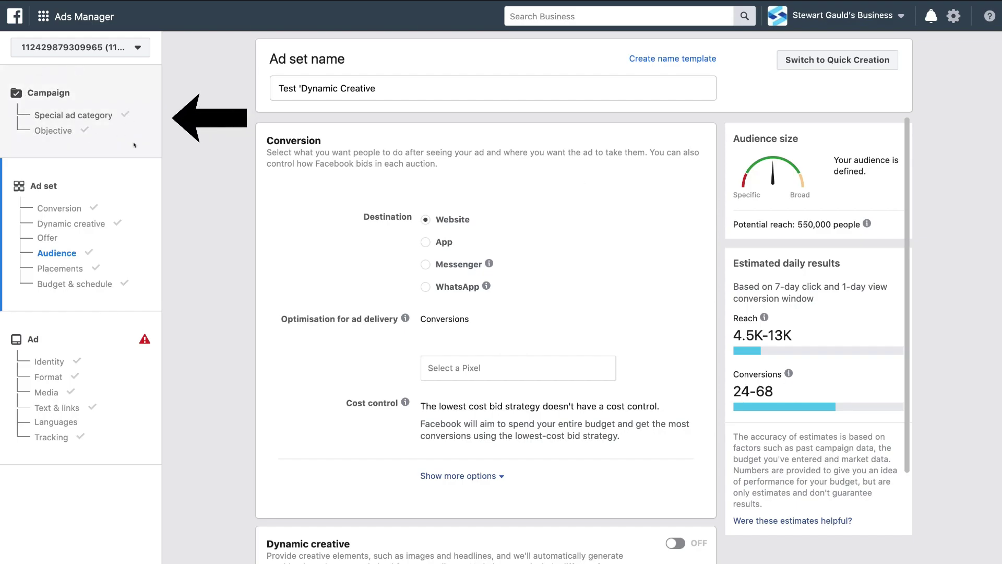
- Switch Dynamic creative on for the ad set and confirm with Continue
{"action": "mouse_move", "coordinate": [486, 286]}
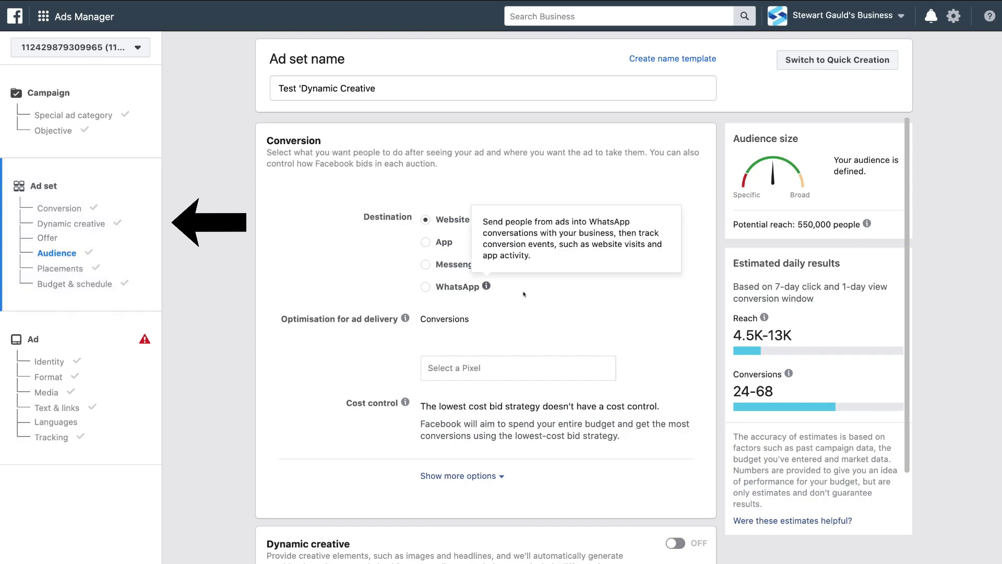
{"action": "scroll", "coordinate": [524, 294], "scroll_direction": "down", "scroll_amount": 3}
{"action": "left_click", "coordinate": [676, 399]}
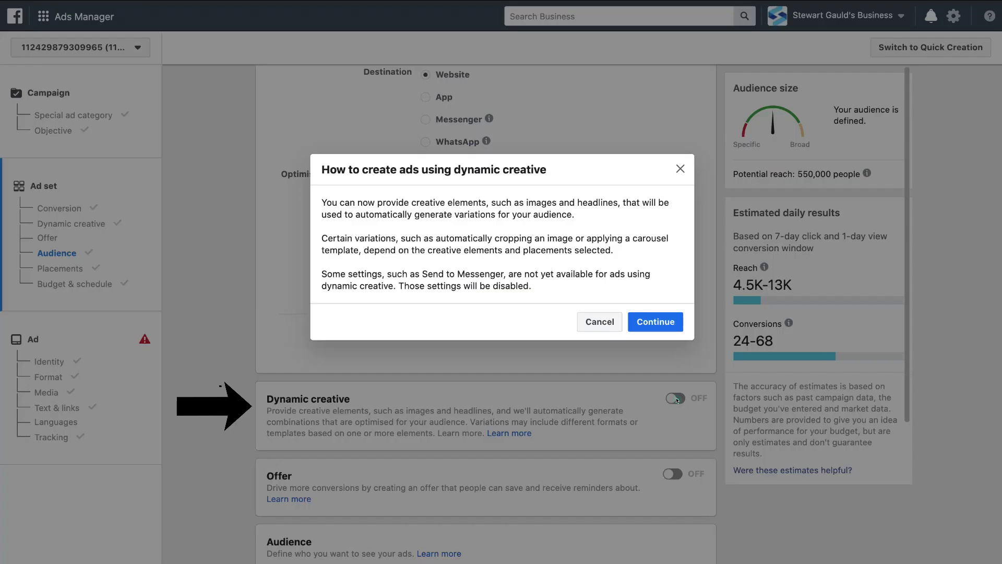
{"action": "left_click", "coordinate": [645, 321]}
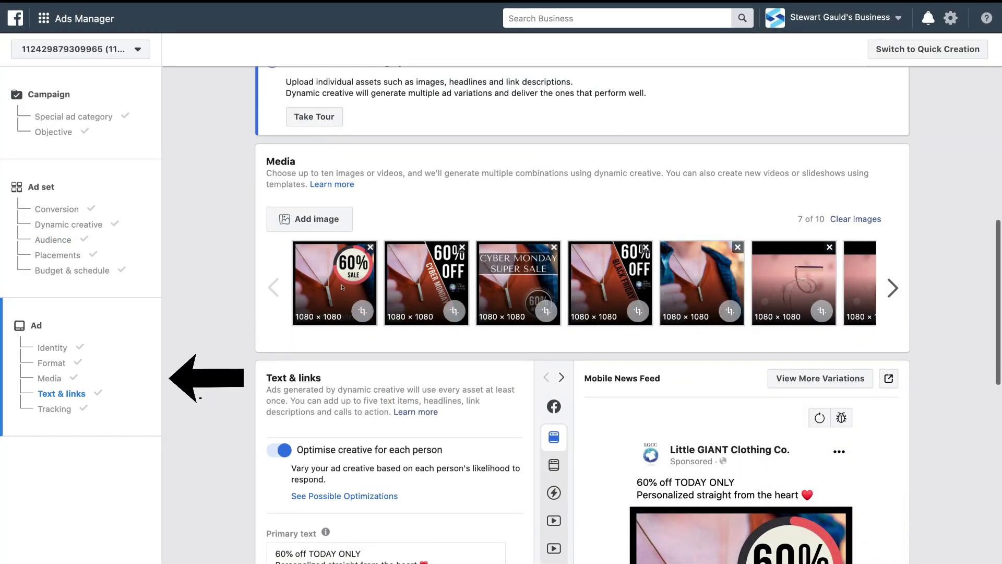
{"action": "left_click", "coordinate": [893, 287]}
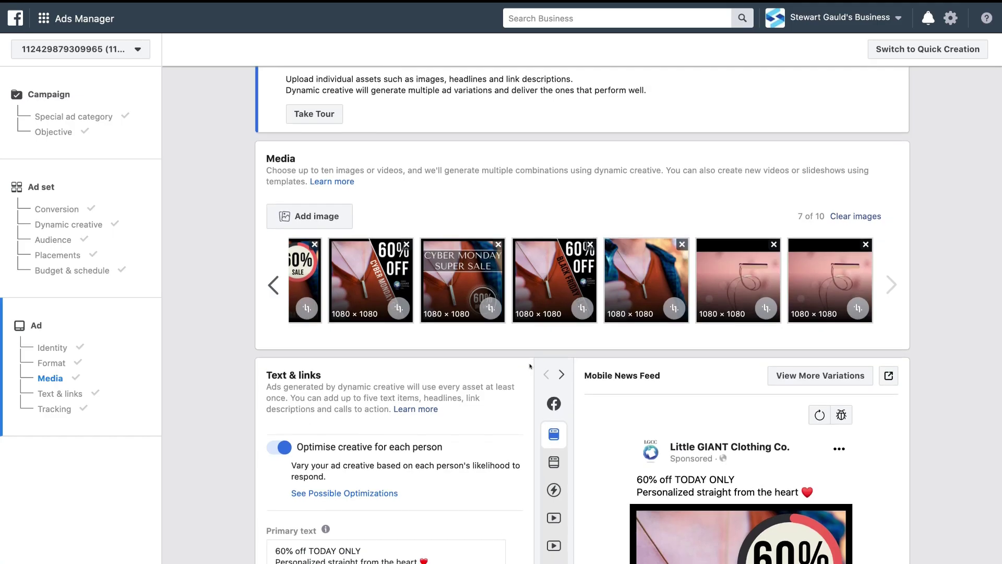
{"action": "scroll", "coordinate": [530, 366], "scroll_direction": "down", "scroll_amount": 1}
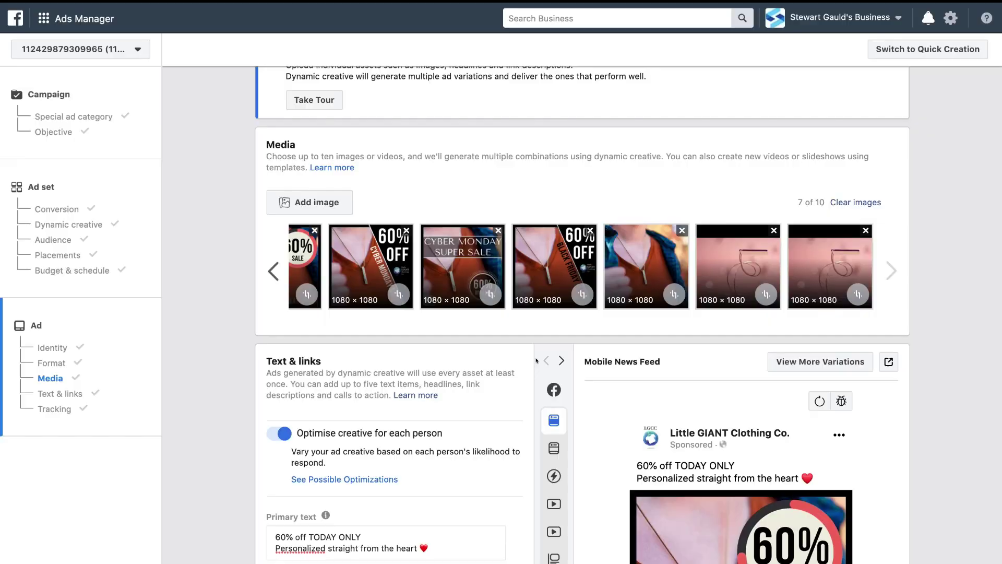
{"action": "scroll", "coordinate": [536, 360], "scroll_direction": "down", "scroll_amount": 4}
{"action": "scroll", "coordinate": [536, 360], "scroll_direction": "down", "scroll_amount": 1}
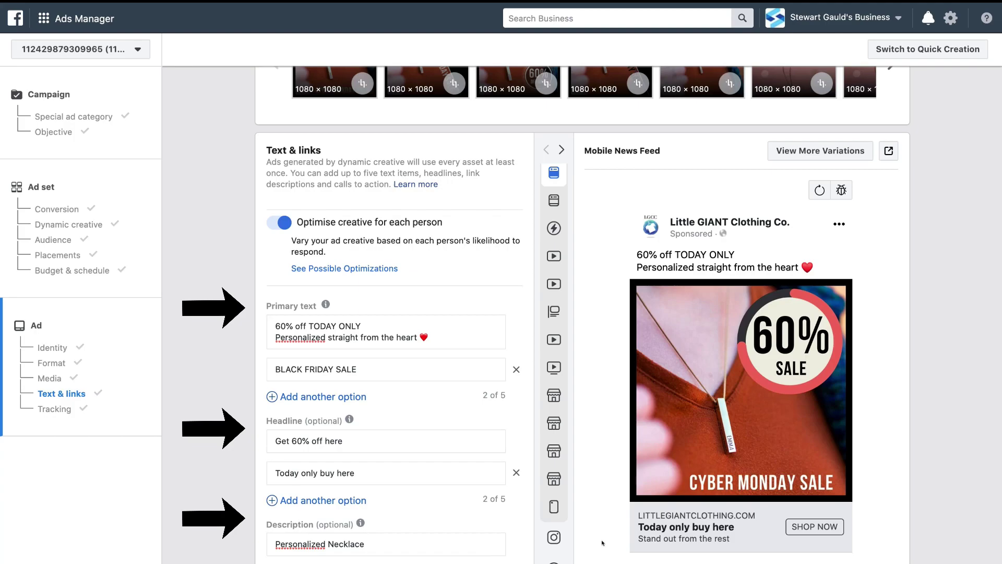
{"action": "scroll", "coordinate": [603, 543], "scroll_direction": "down", "scroll_amount": 1}
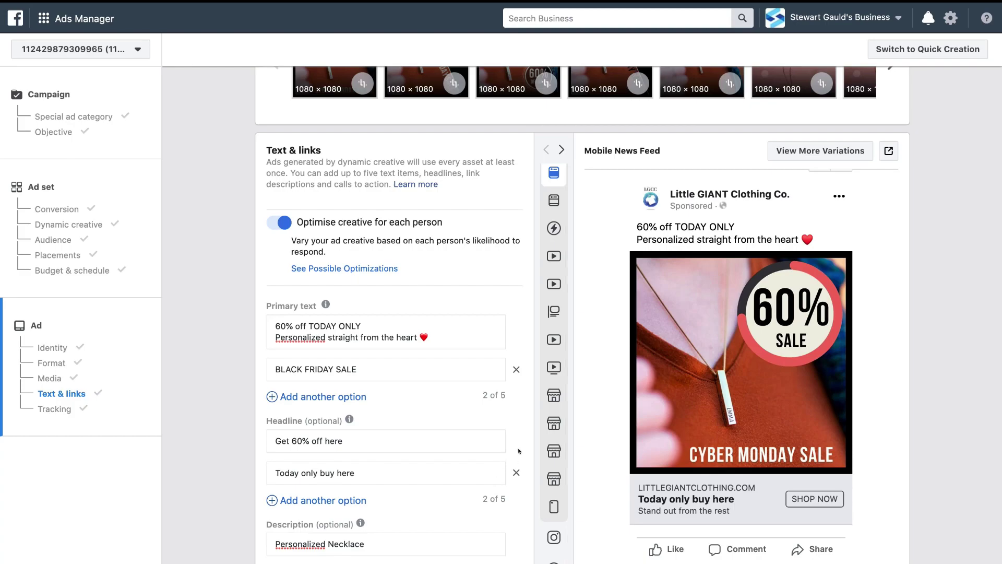
{"action": "scroll", "coordinate": [519, 451], "scroll_direction": "up", "scroll_amount": 5}
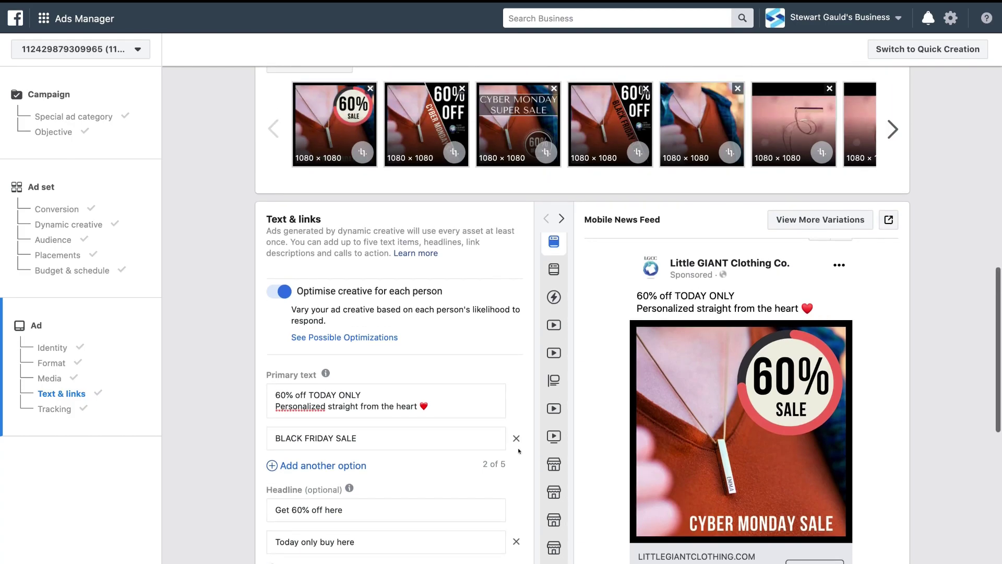
{"action": "scroll", "coordinate": [519, 451], "scroll_direction": "up", "scroll_amount": 3}
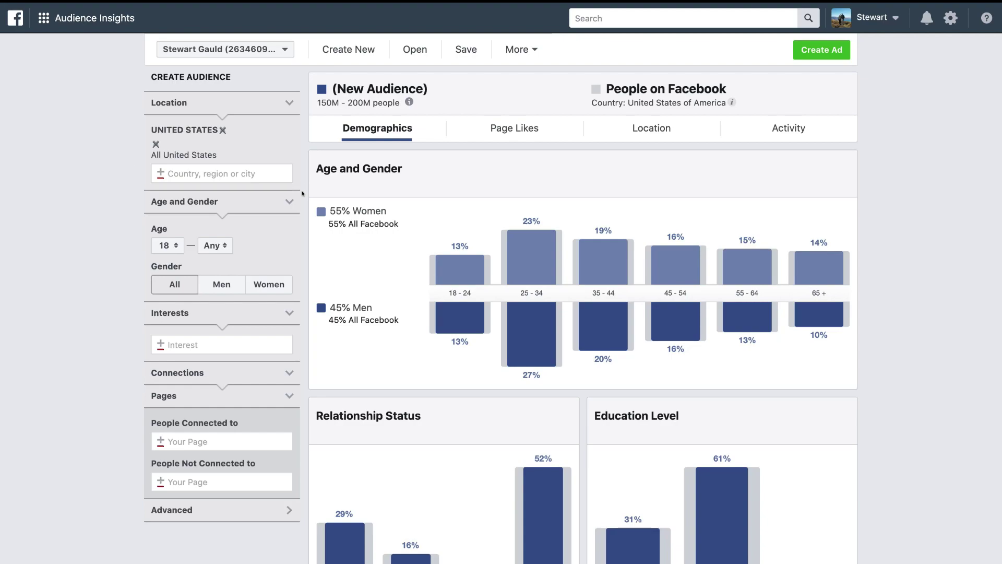
- Add Jewellery from Shopping and fashion > Fashion accessories as an audience interest
{"action": "left_click", "coordinate": [236, 340]}
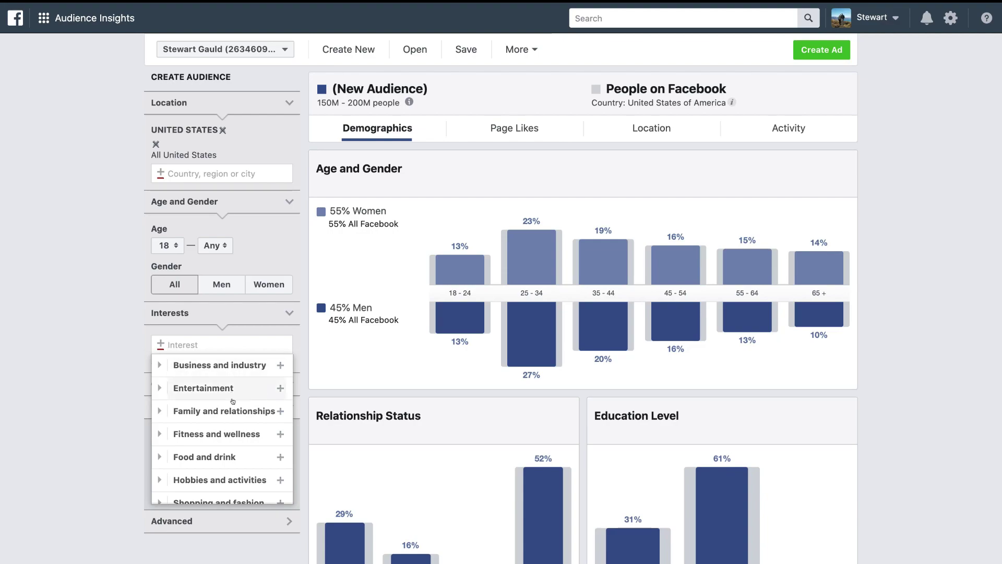
{"action": "scroll", "coordinate": [225, 439], "scroll_direction": "down", "scroll_amount": 2}
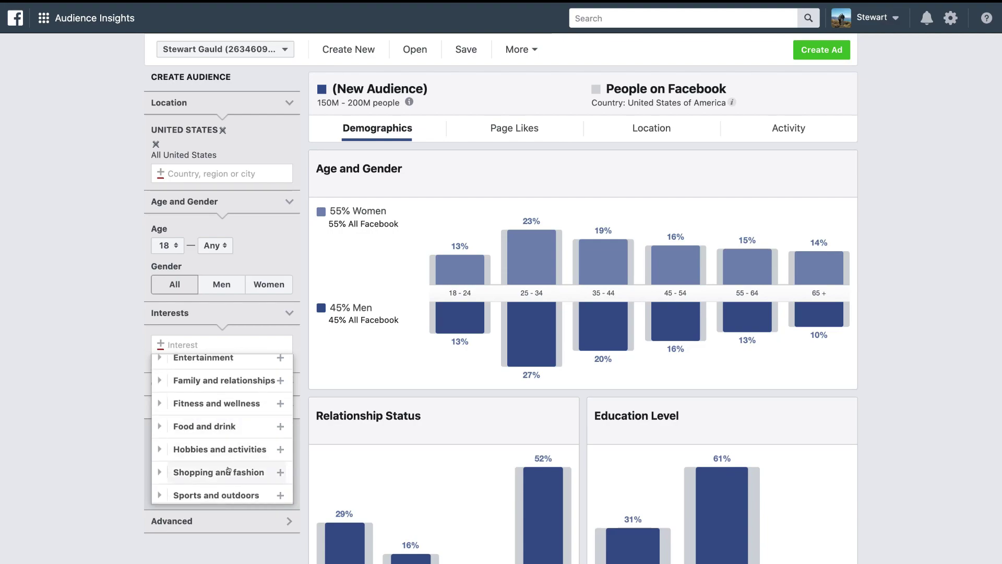
{"action": "left_click", "coordinate": [229, 471]}
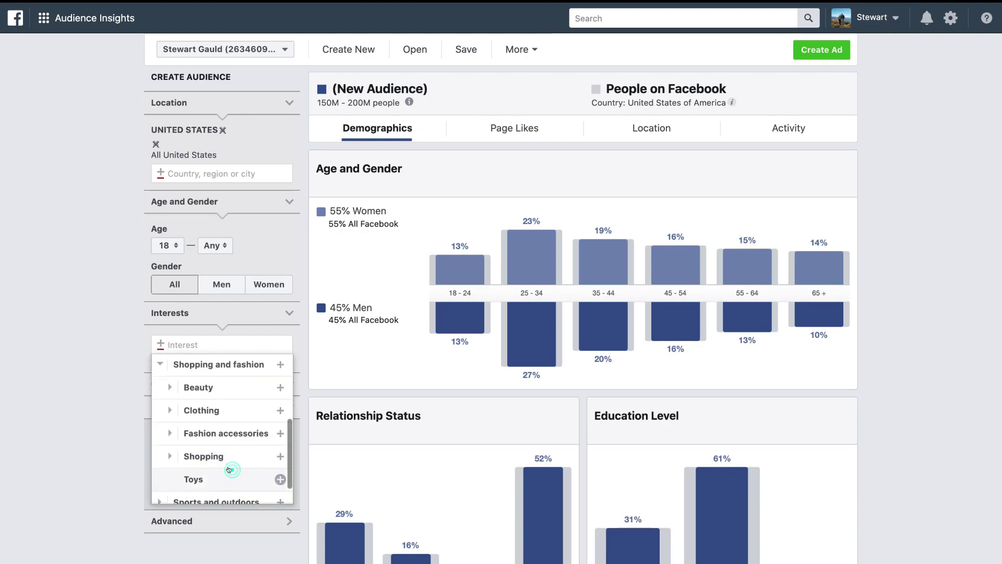
{"action": "left_click", "coordinate": [271, 431]}
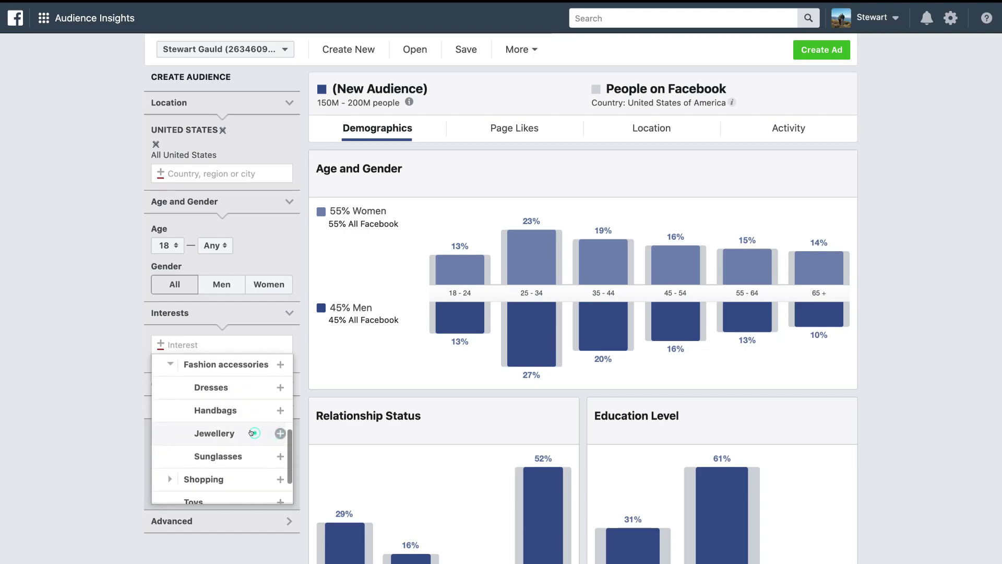
{"action": "left_click", "coordinate": [252, 433]}
{"action": "left_click", "coordinate": [302, 360]}
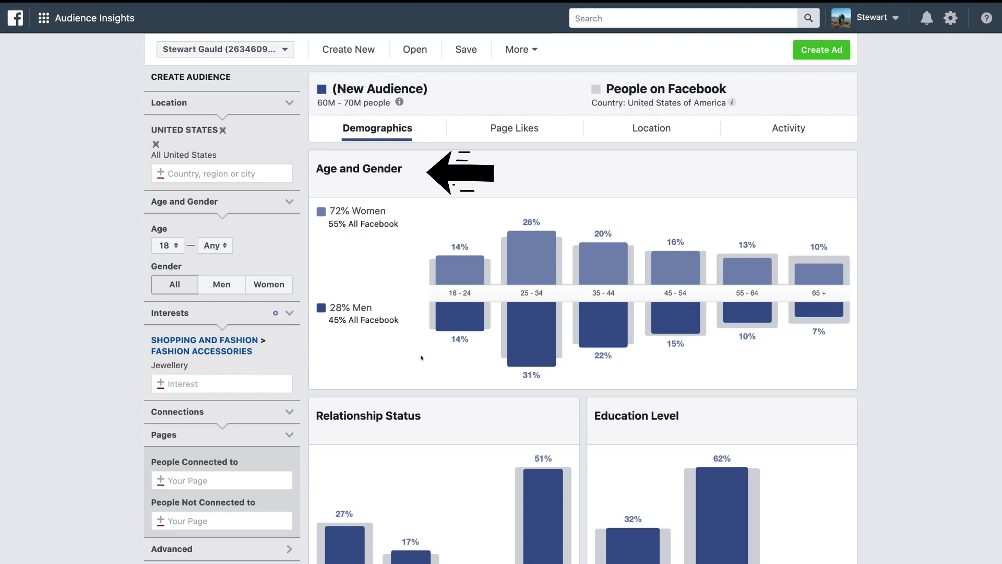
- Review the Jewellery audience's demographics and expand the advanced audience options
{"action": "mouse_move", "coordinate": [531, 345]}
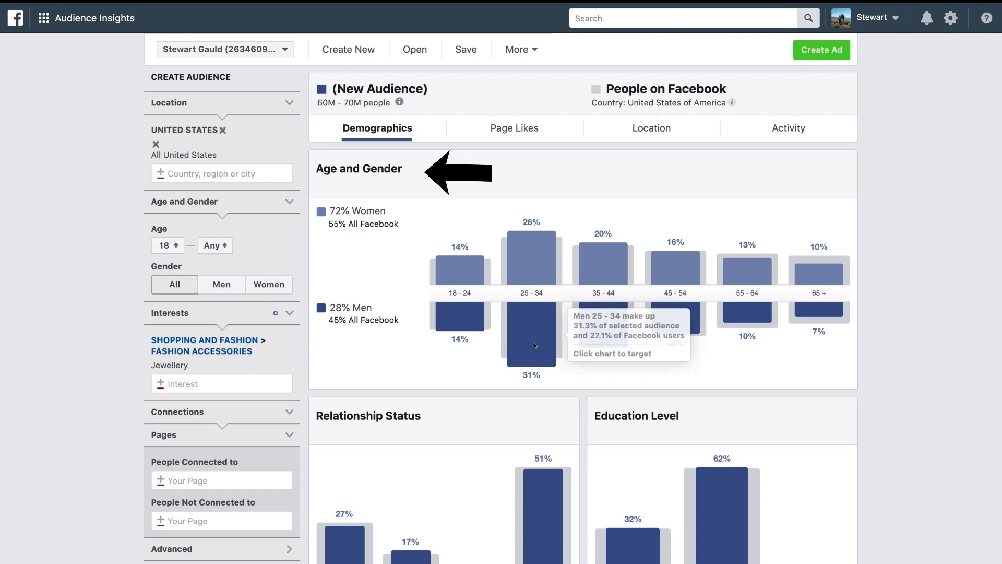
{"action": "mouse_move", "coordinate": [604, 336]}
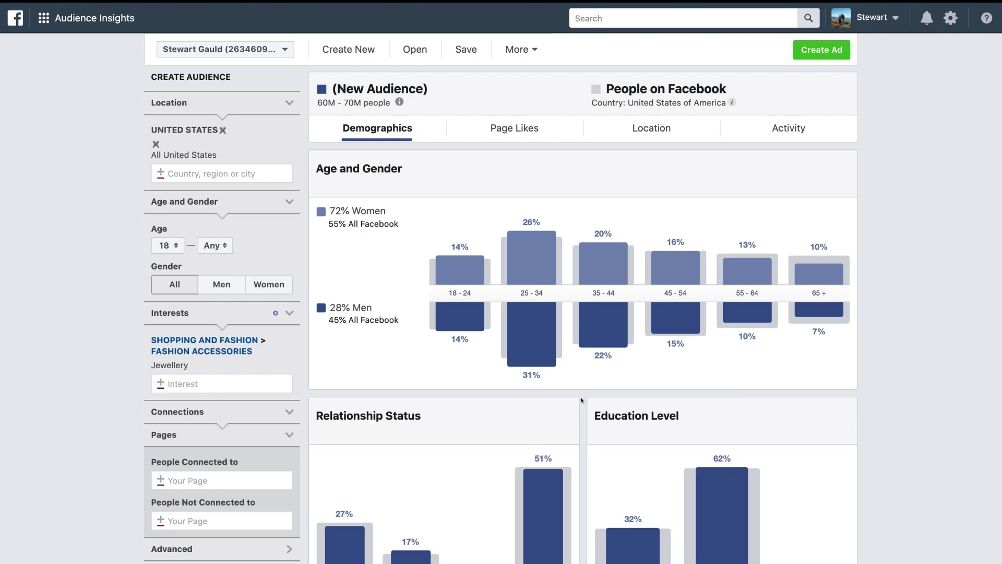
{"action": "left_click", "coordinate": [238, 379]}
{"action": "scroll", "coordinate": [220, 469], "scroll_direction": "down", "scroll_amount": 3}
{"action": "left_click", "coordinate": [248, 557]}
{"action": "scroll", "coordinate": [339, 460], "scroll_direction": "down", "scroll_amount": 3}
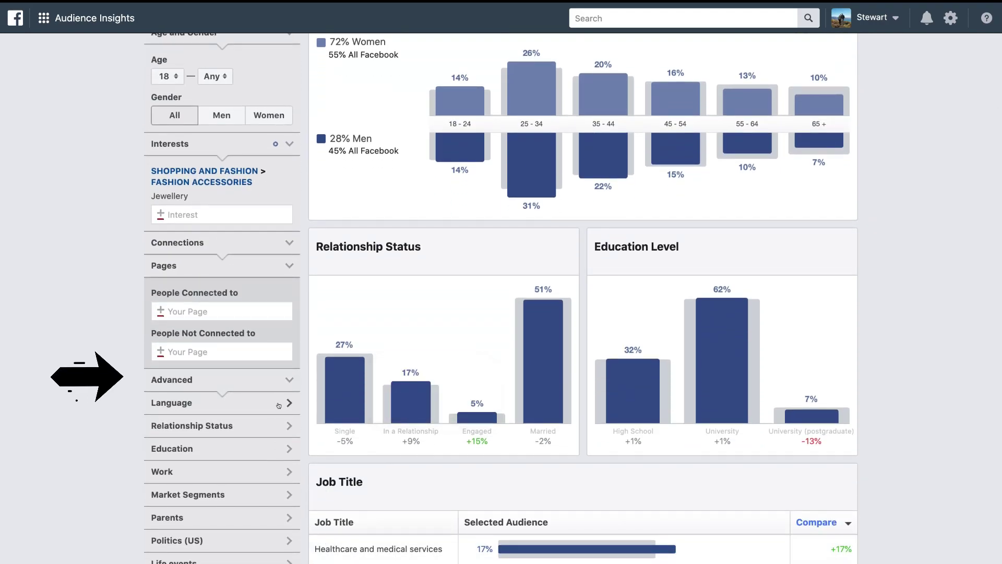
{"action": "scroll", "coordinate": [418, 376], "scroll_direction": "up", "scroll_amount": 4}
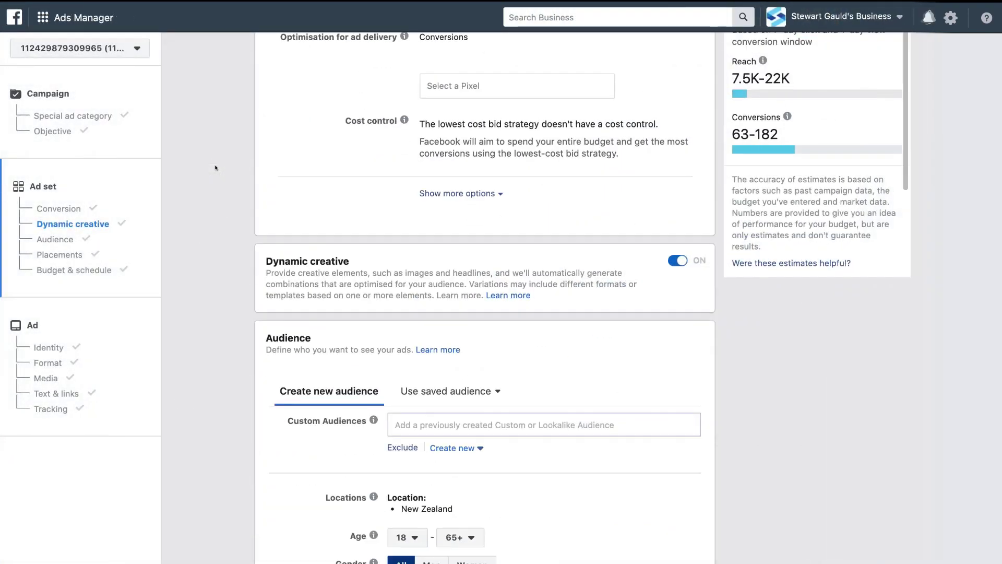
- View the ad set's saved audiences, then return to the Create new audience tab
{"action": "scroll", "coordinate": [215, 168], "scroll_direction": "down", "scroll_amount": 3}
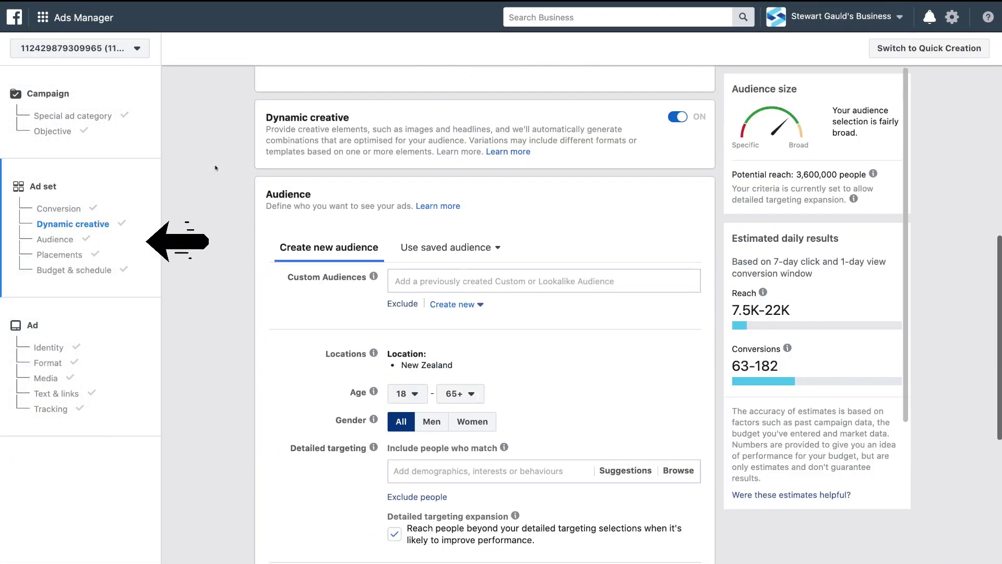
{"action": "scroll", "coordinate": [216, 168], "scroll_direction": "down", "scroll_amount": 2}
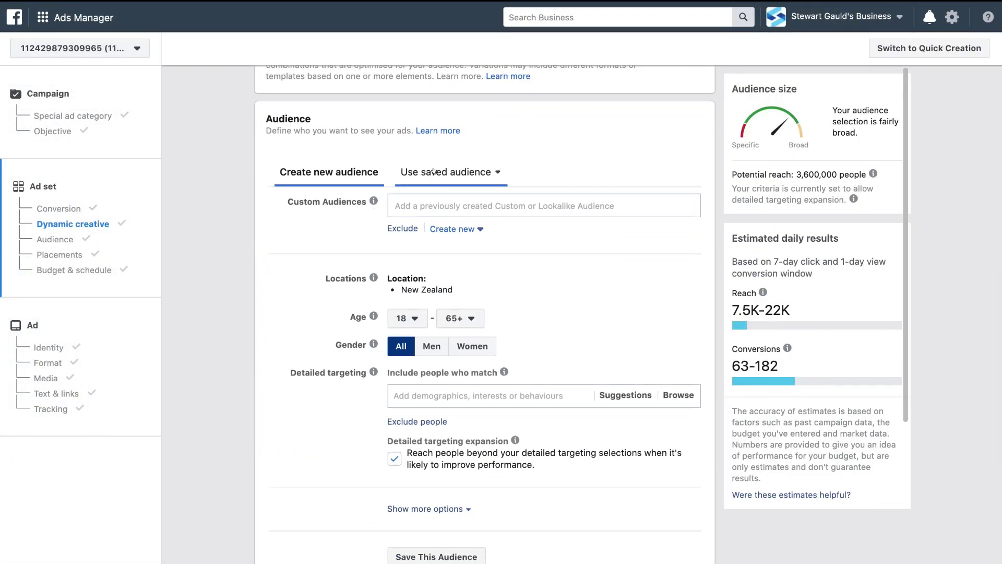
{"action": "left_click", "coordinate": [438, 171]}
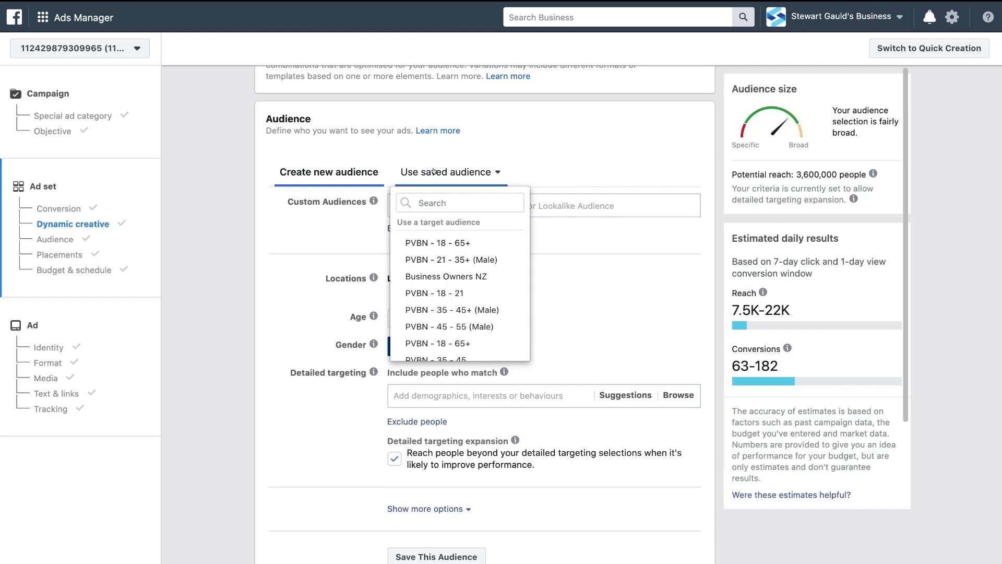
{"action": "left_click", "coordinate": [418, 152]}
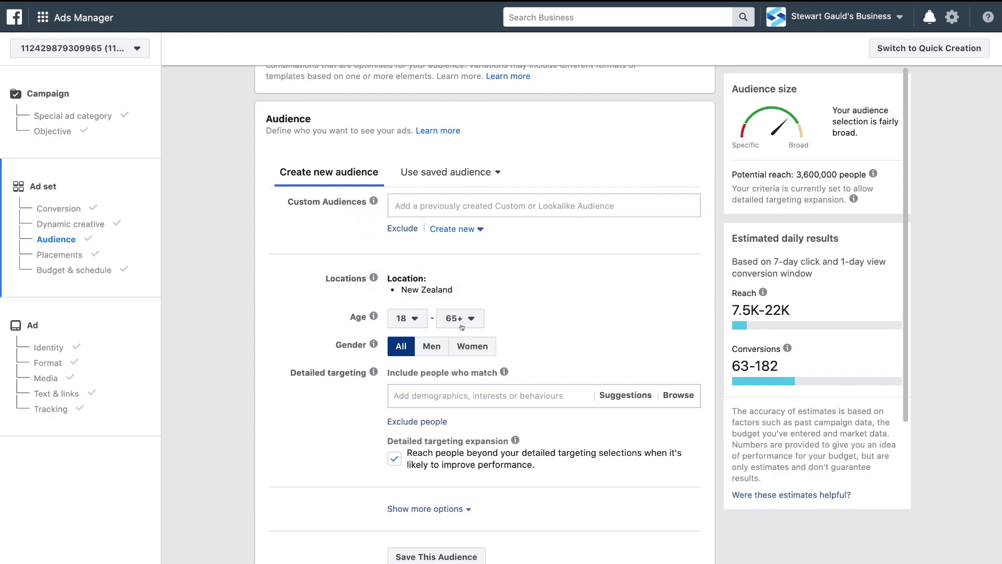
- Set the audience age range to 25–44
{"action": "left_click", "coordinate": [420, 323]}
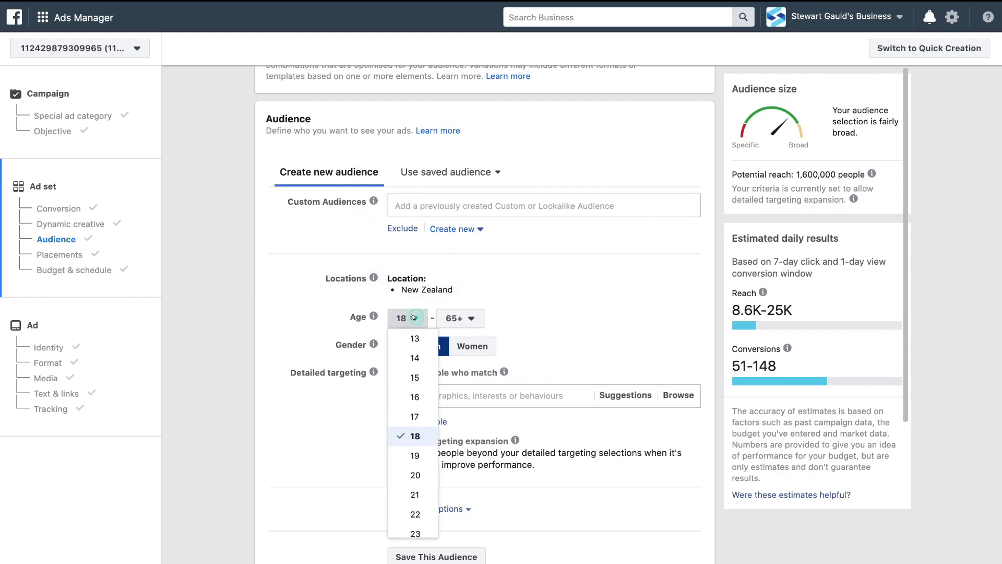
{"action": "scroll", "coordinate": [415, 452], "scroll_direction": "down", "scroll_amount": 5}
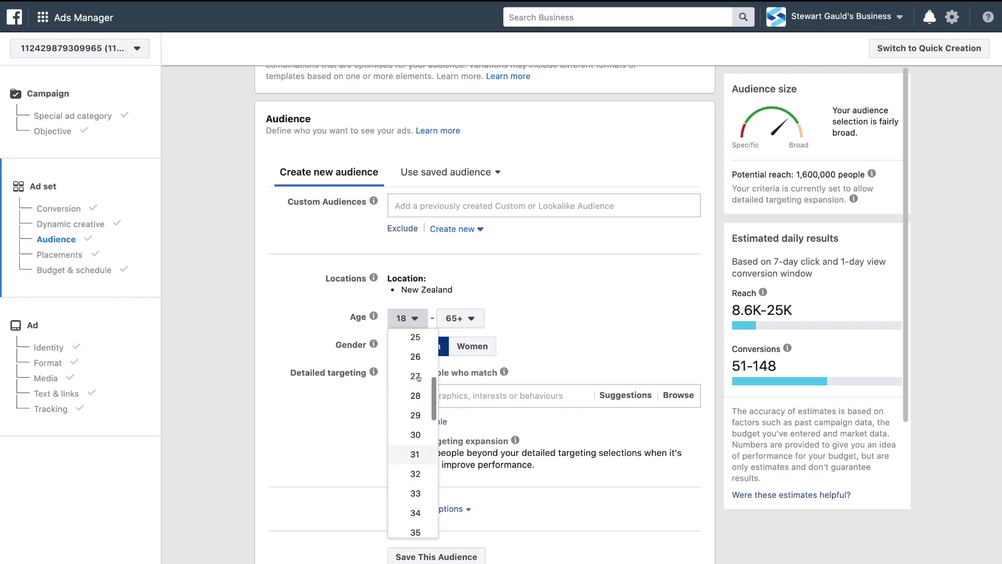
{"action": "left_click", "coordinate": [416, 338]}
{"action": "left_click", "coordinate": [461, 318]}
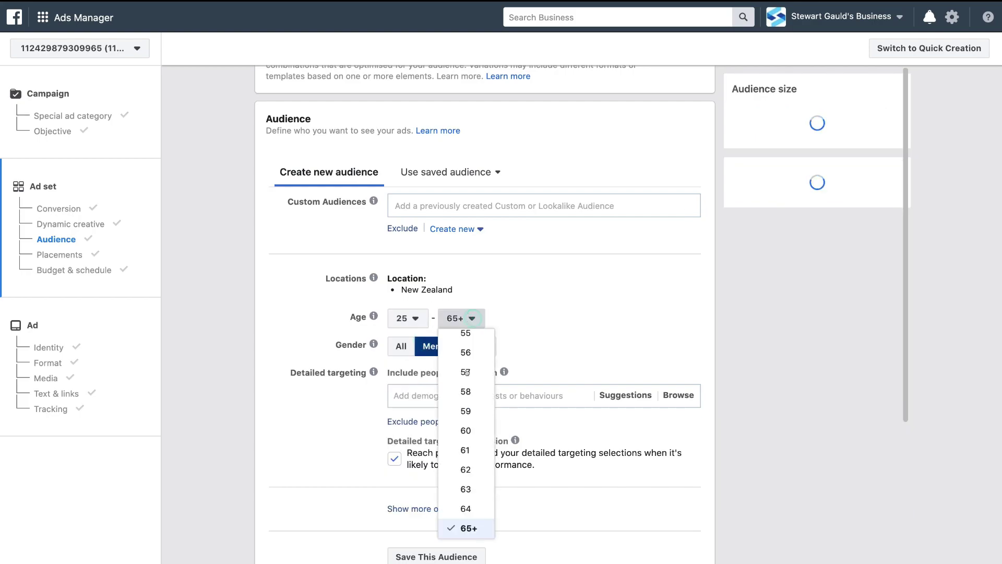
{"action": "scroll", "coordinate": [467, 431], "scroll_direction": "up", "scroll_amount": 3}
{"action": "scroll", "coordinate": [466, 430], "scroll_direction": "up", "scroll_amount": 3}
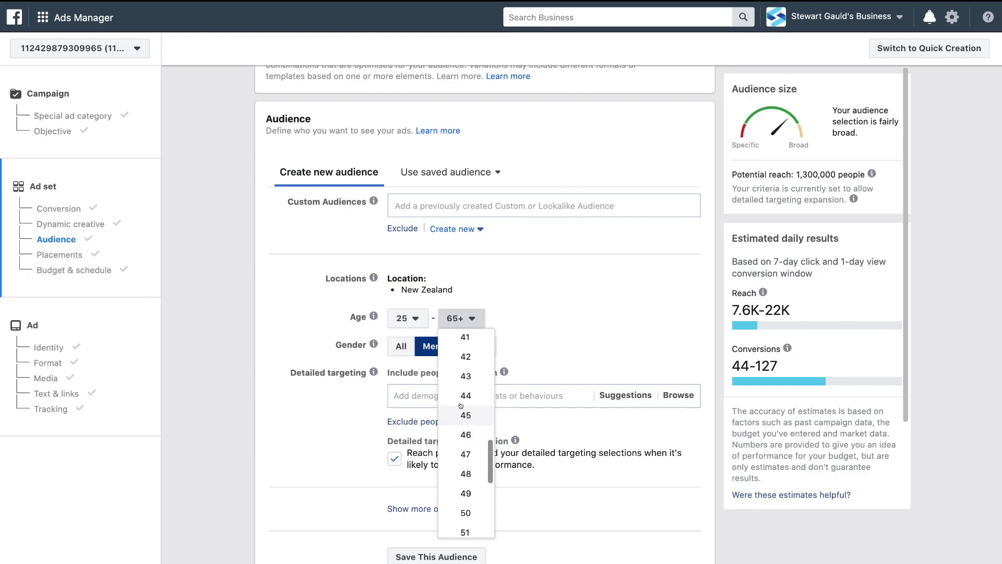
{"action": "left_click", "coordinate": [465, 397]}
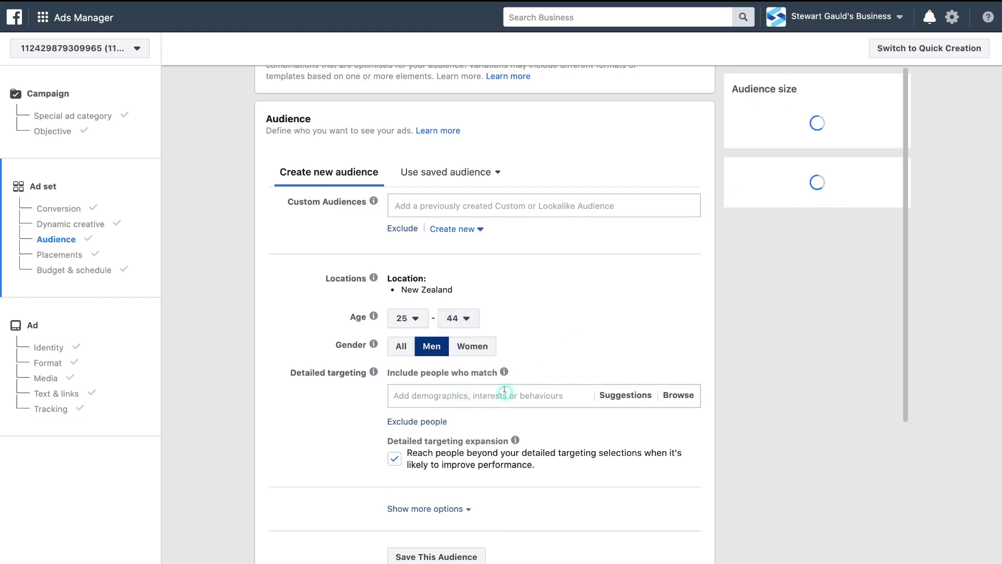
- Add Jewellery and Engaged shoppers to Detailed targeting
{"action": "type", "text": "jewl"}
{"action": "left_click", "coordinate": [496, 440]}
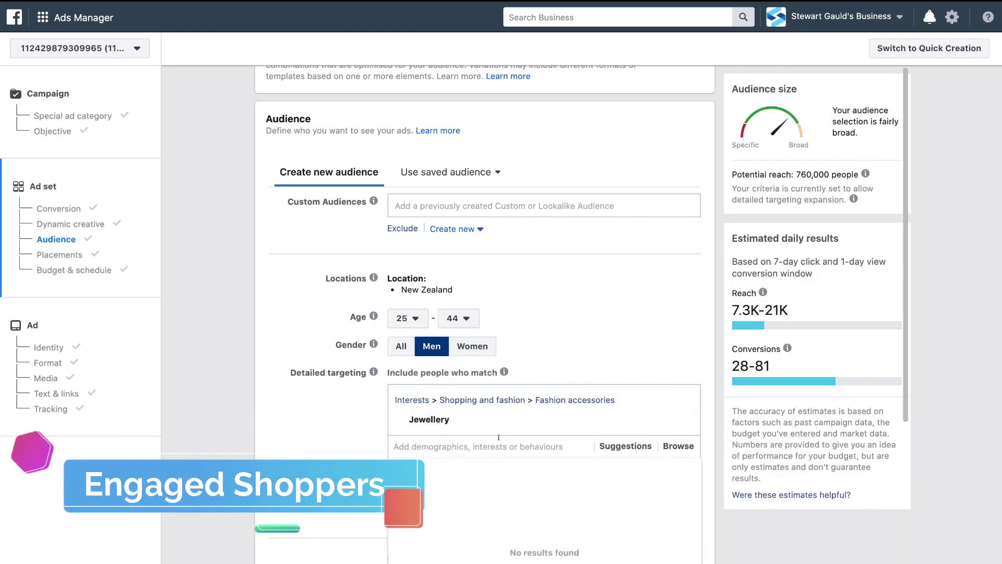
{"action": "type", "text": "engaged"}
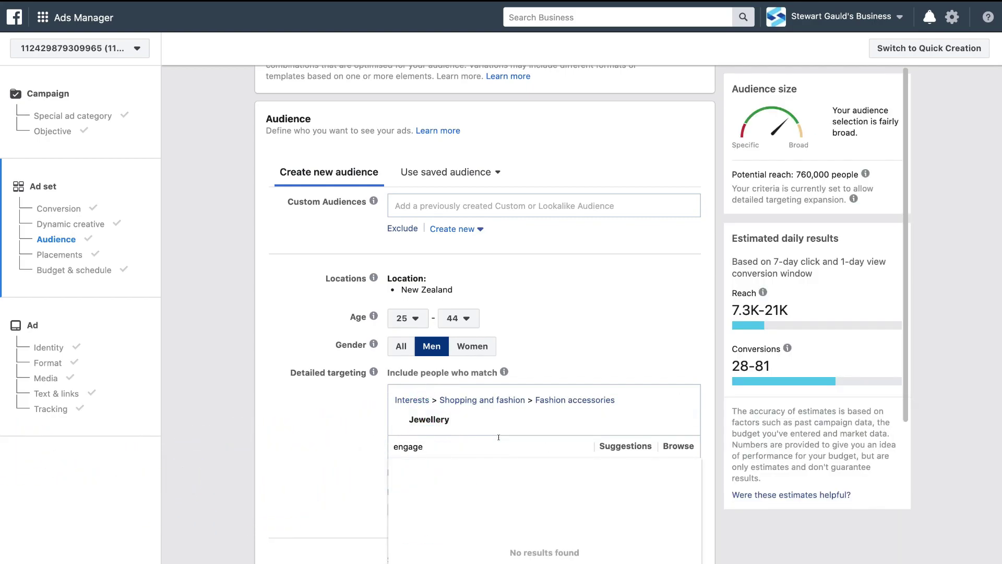
{"action": "left_click", "coordinate": [497, 541]}
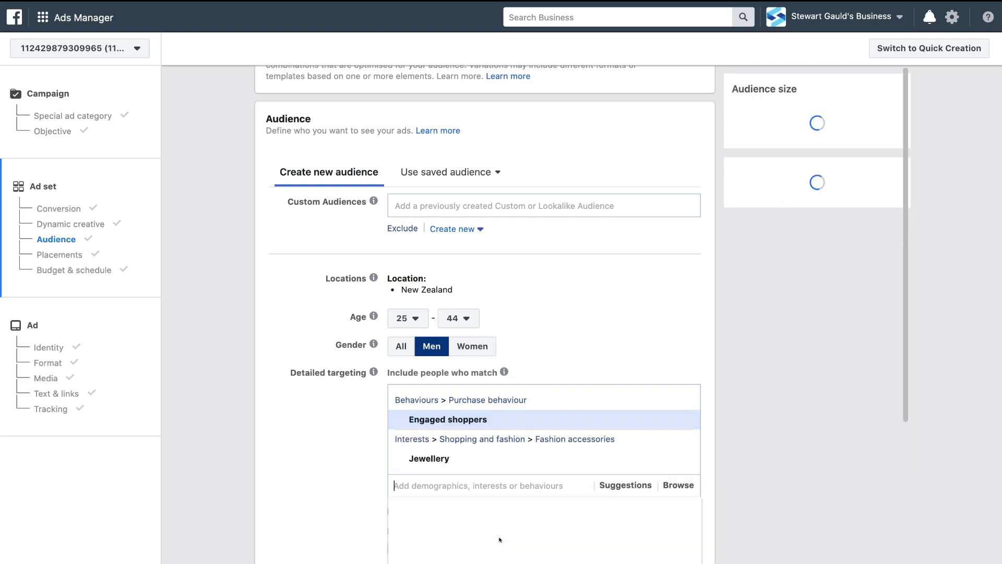
{"action": "mouse_move", "coordinate": [507, 419]}
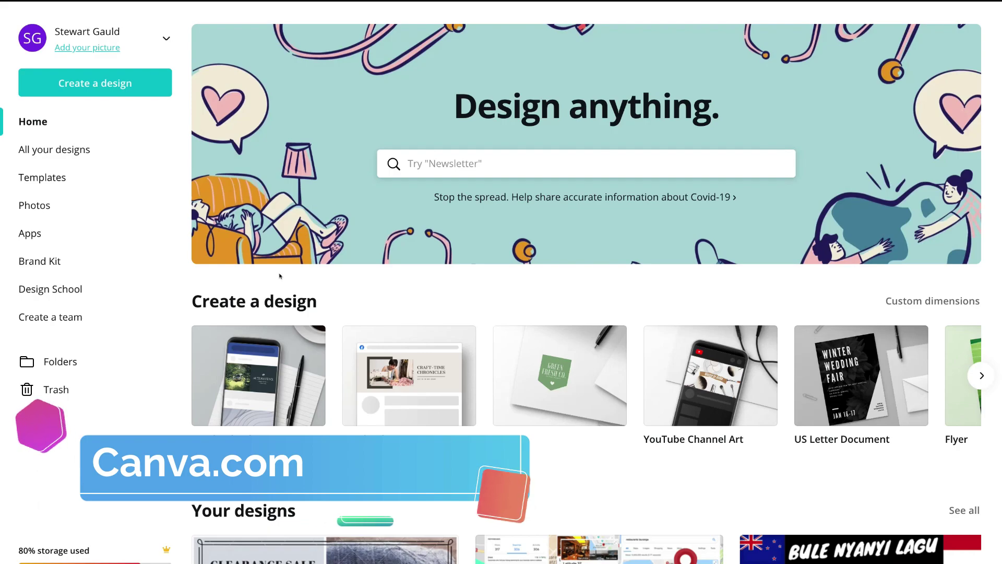
- Search Canva design types for 'face' and open the Facebook Ad templates
{"action": "left_click", "coordinate": [441, 163]}
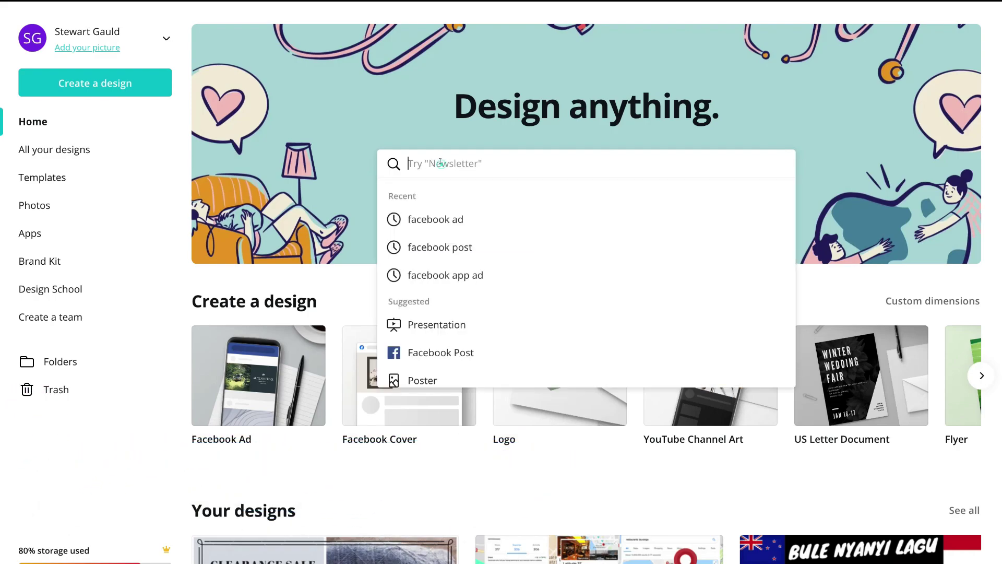
{"action": "type", "text": "face"}
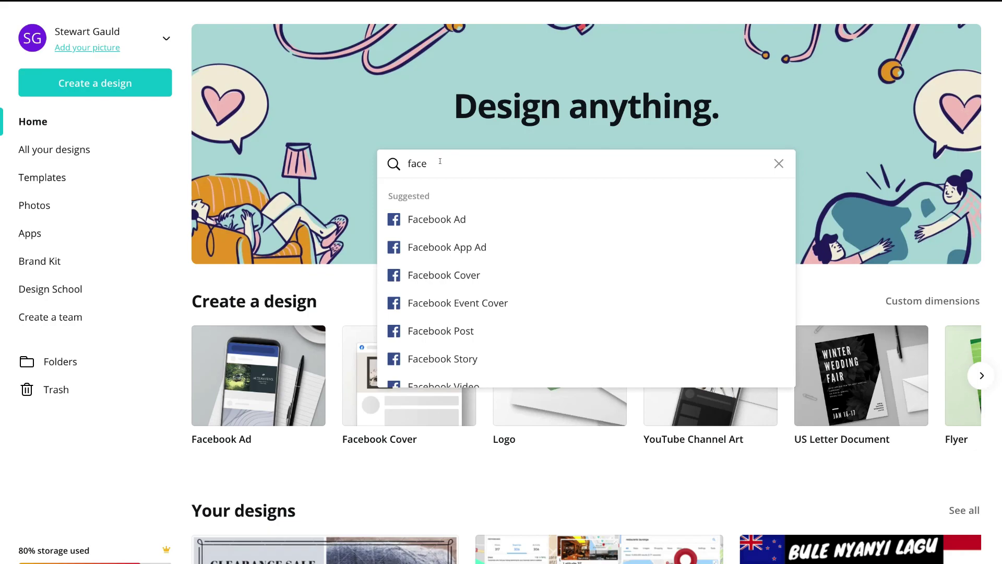
{"action": "left_click", "coordinate": [458, 215]}
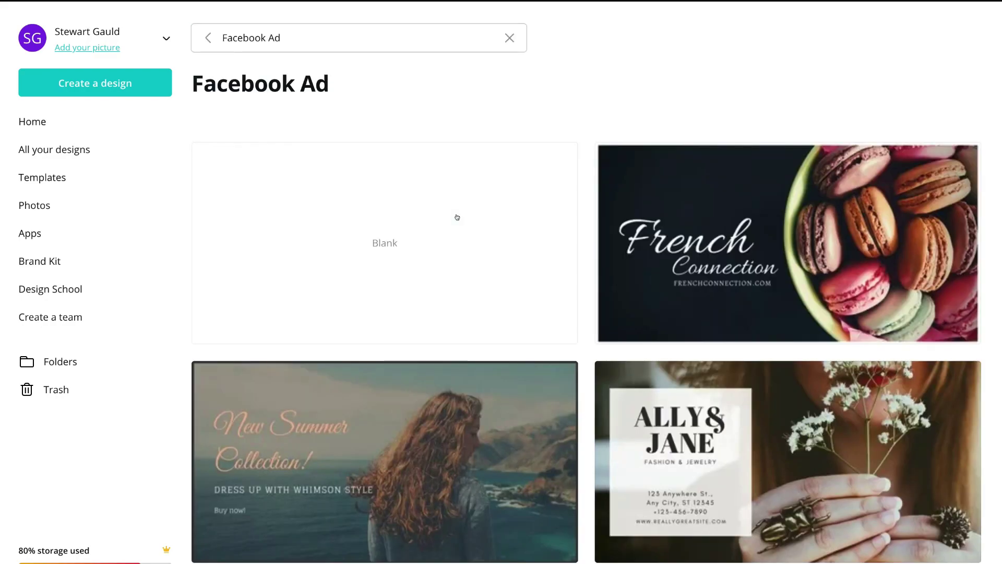
- Find the Bijou Pizza Place template in the grid and open it for editing
{"action": "scroll", "coordinate": [656, 230], "scroll_direction": "down", "scroll_amount": 3}
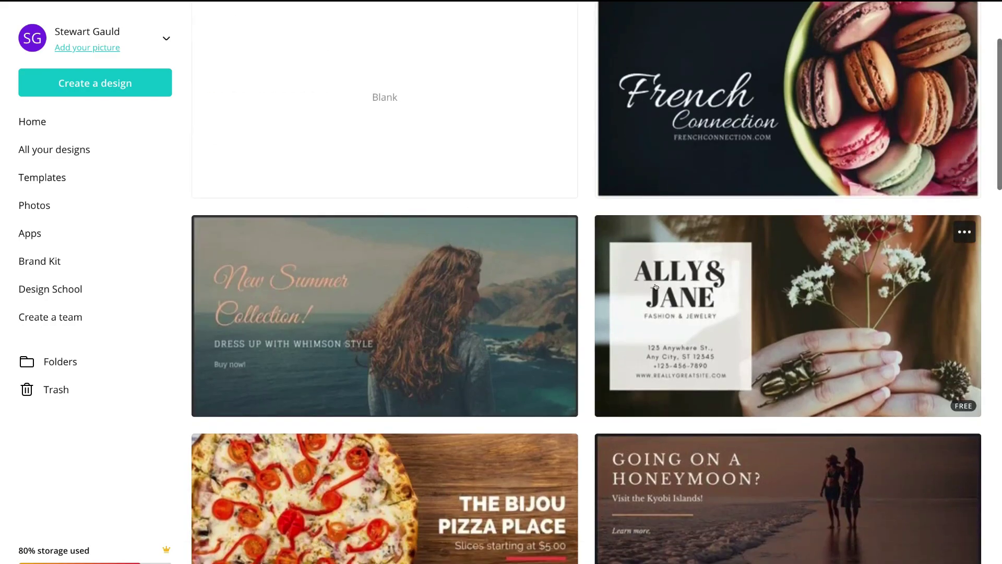
{"action": "scroll", "coordinate": [668, 320], "scroll_direction": "down", "scroll_amount": 4}
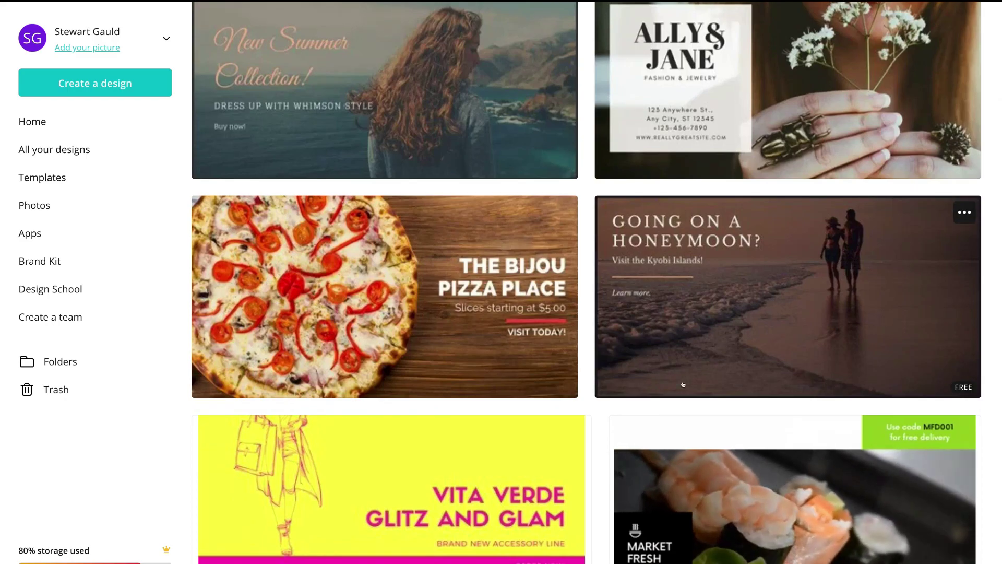
{"action": "scroll", "coordinate": [668, 319], "scroll_direction": "down", "scroll_amount": 2}
{"action": "scroll", "coordinate": [498, 415], "scroll_direction": "down", "scroll_amount": 4}
{"action": "scroll", "coordinate": [497, 415], "scroll_direction": "up", "scroll_amount": 5}
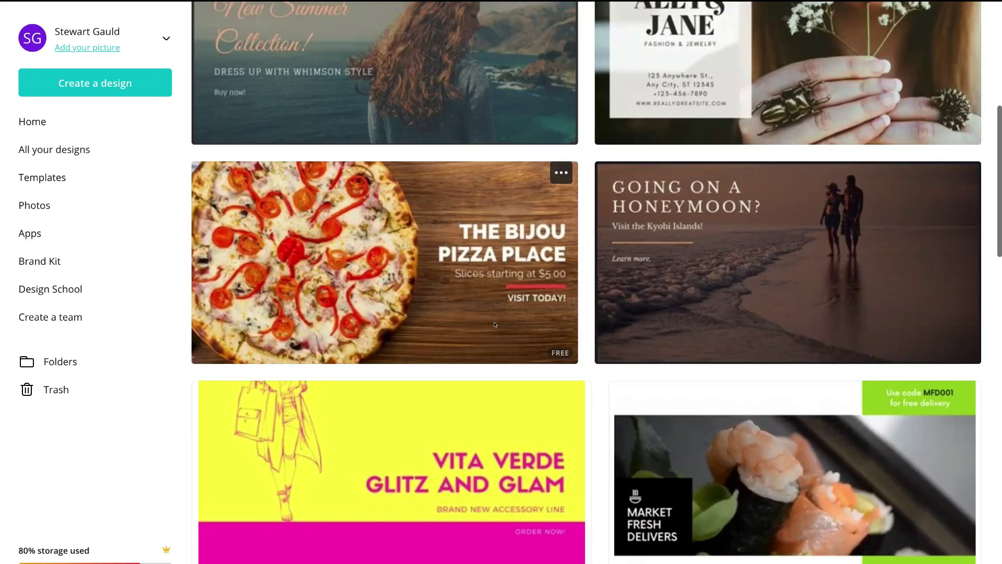
{"action": "left_click", "coordinate": [386, 262]}
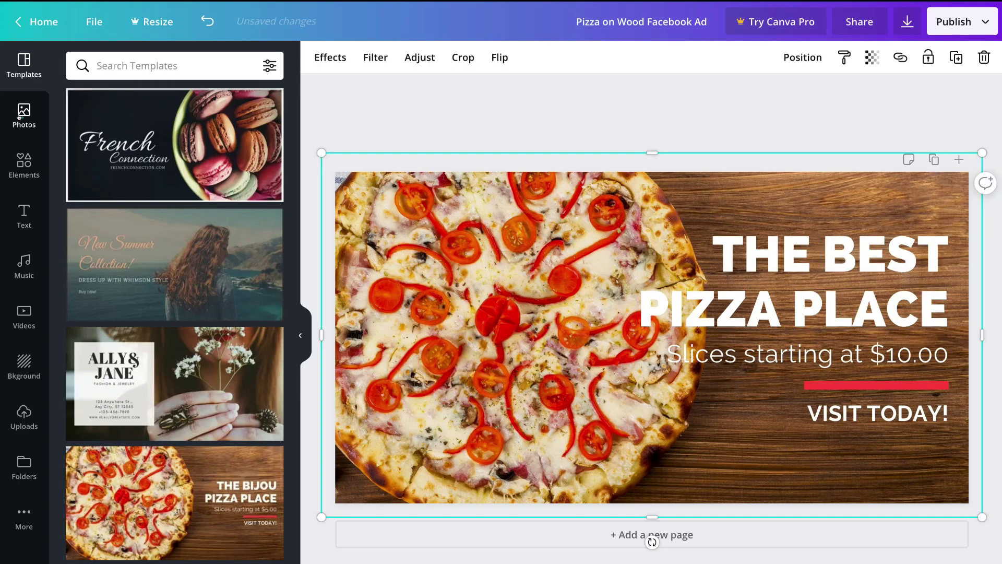
- Edit the headline to THE BEST and the price to $10.00
{"action": "left_click", "coordinate": [18, 116]}
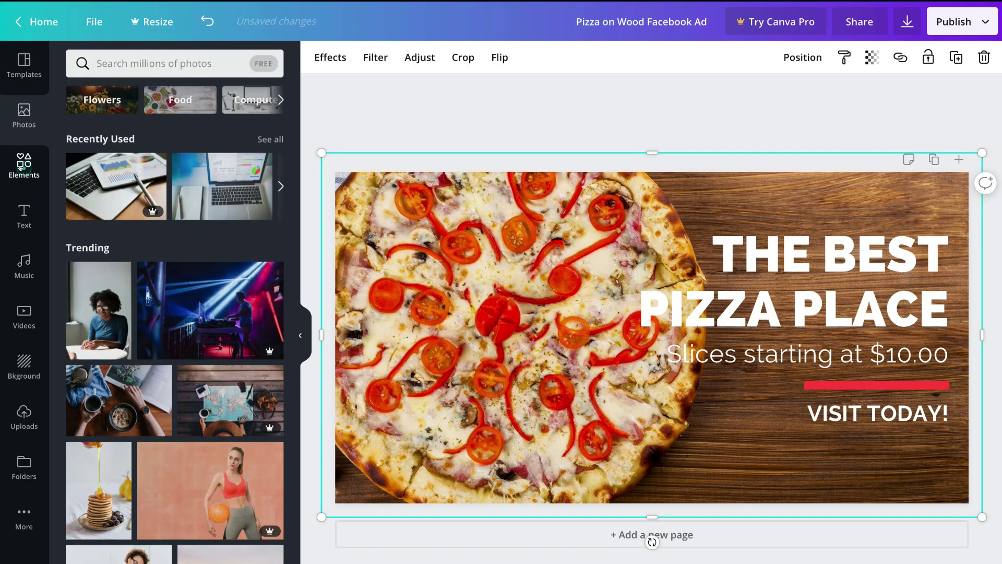
{"action": "left_click", "coordinate": [19, 166]}
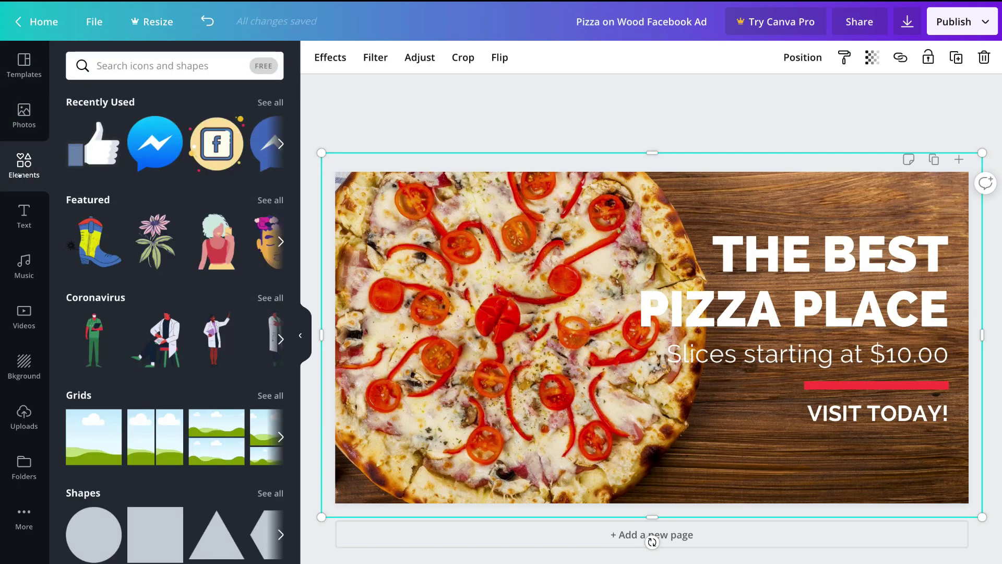
{"action": "left_click", "coordinate": [19, 207]}
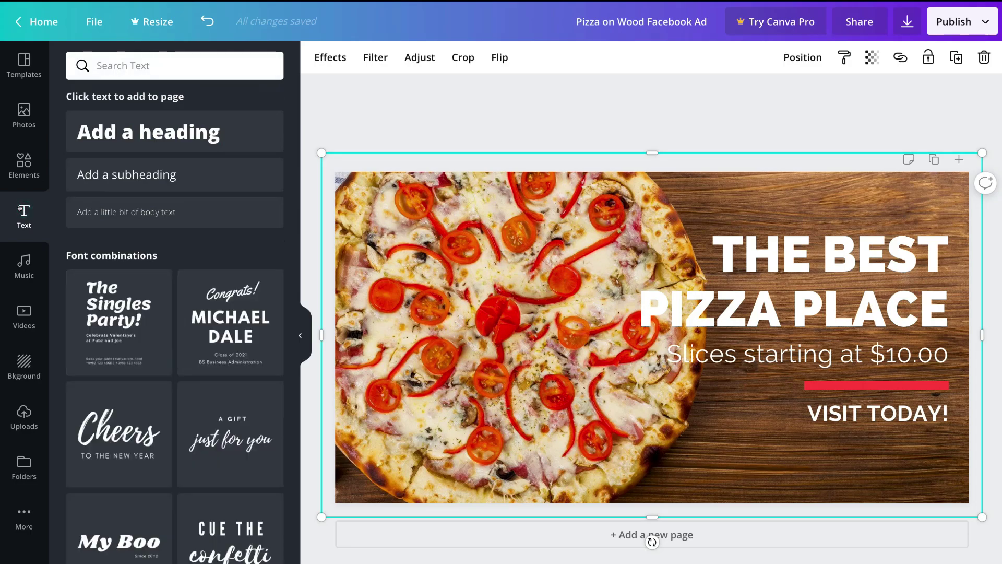
{"action": "left_click", "coordinate": [567, 106]}
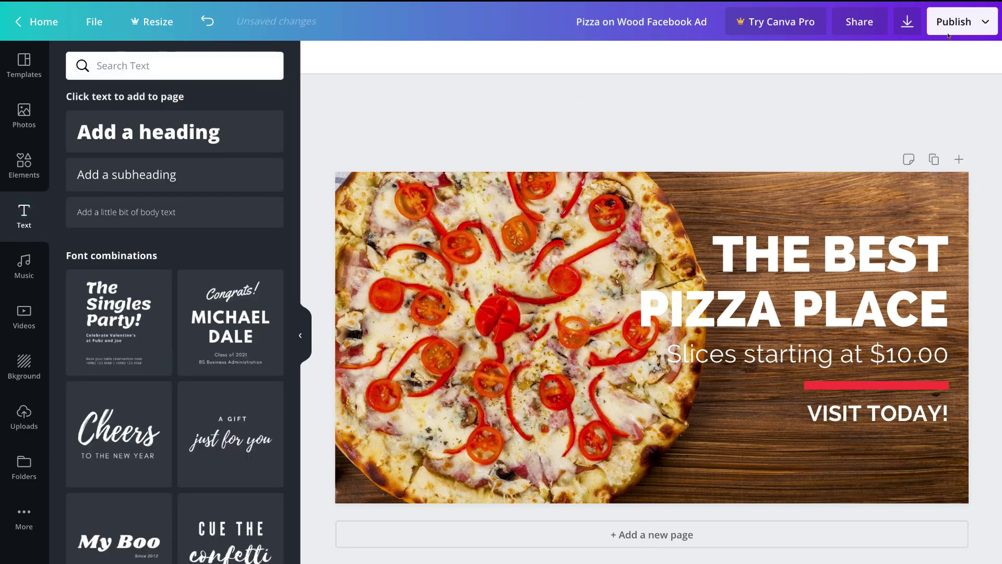
- Download the finished pizza ad as a PNG
{"action": "left_click", "coordinate": [972, 25]}
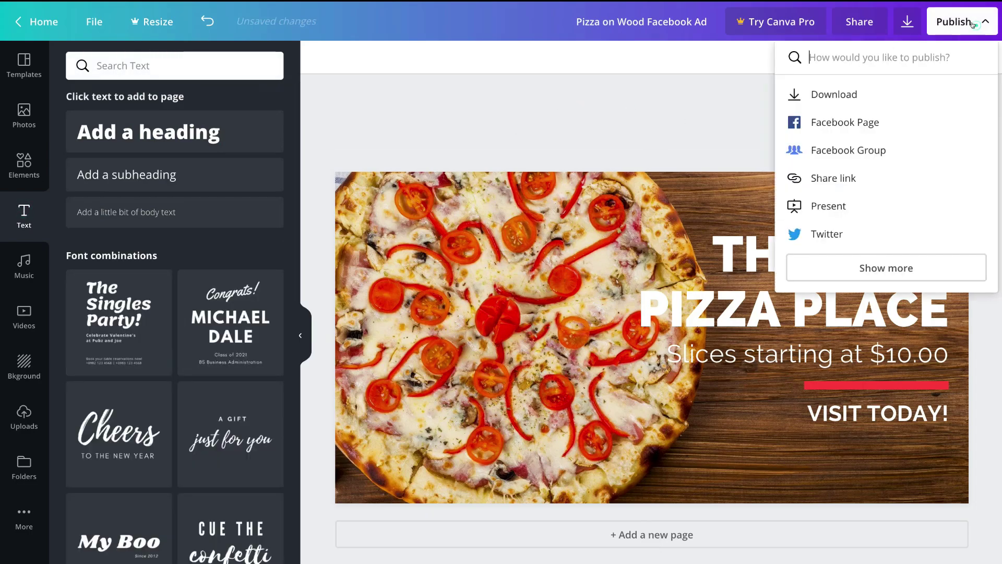
{"action": "left_click", "coordinate": [835, 96]}
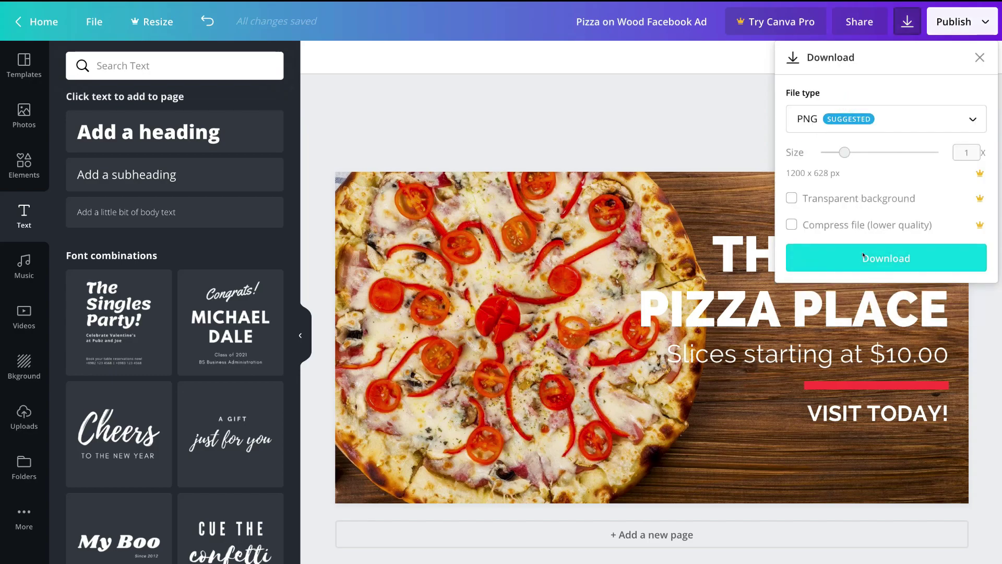
{"action": "left_click", "coordinate": [863, 257]}
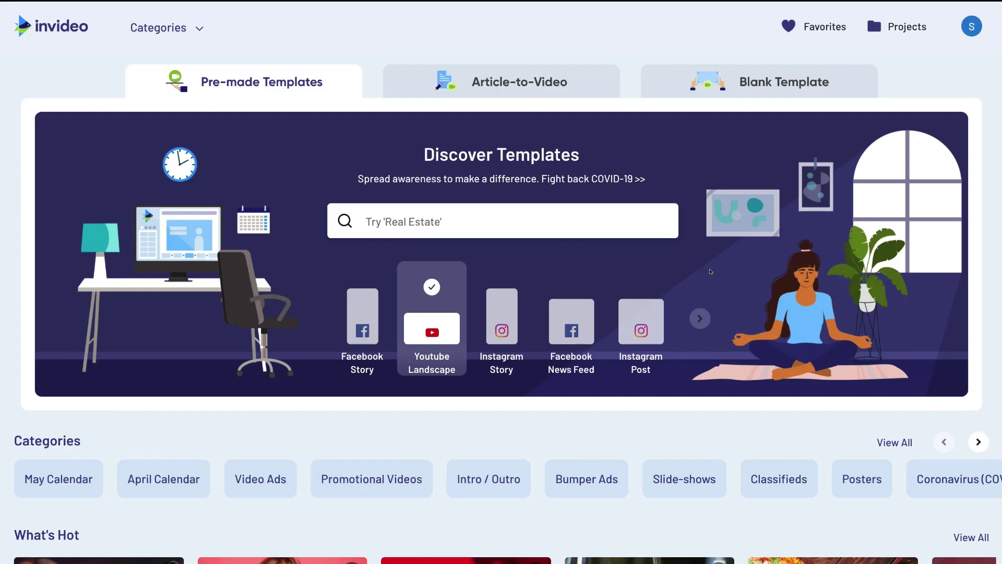
- Filter templates to the Facebook Carousel Ad format and scroll to its What's Hot list
{"action": "scroll", "coordinate": [750, 354], "scroll_direction": "down", "scroll_amount": 4}
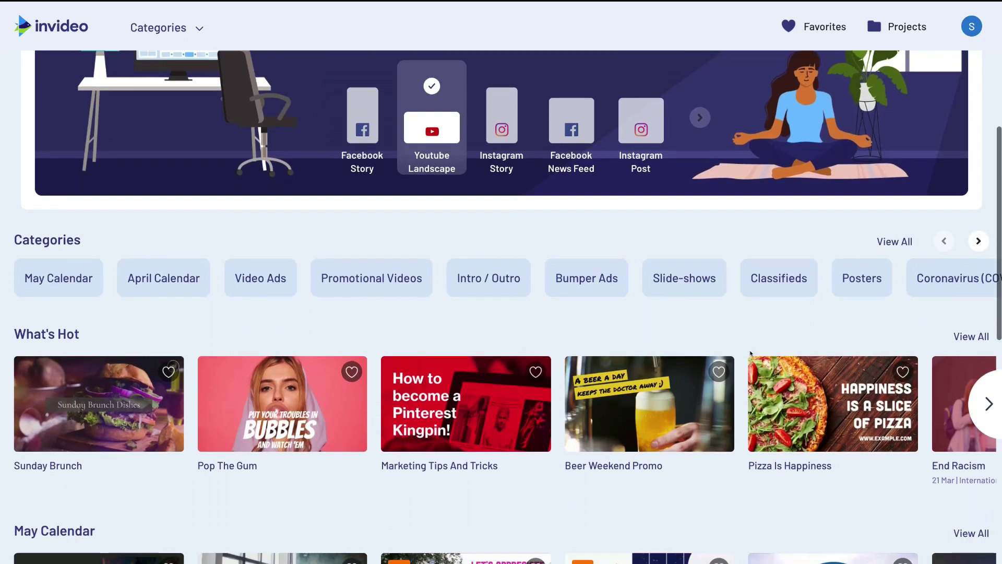
{"action": "scroll", "coordinate": [751, 354], "scroll_direction": "down", "scroll_amount": 5}
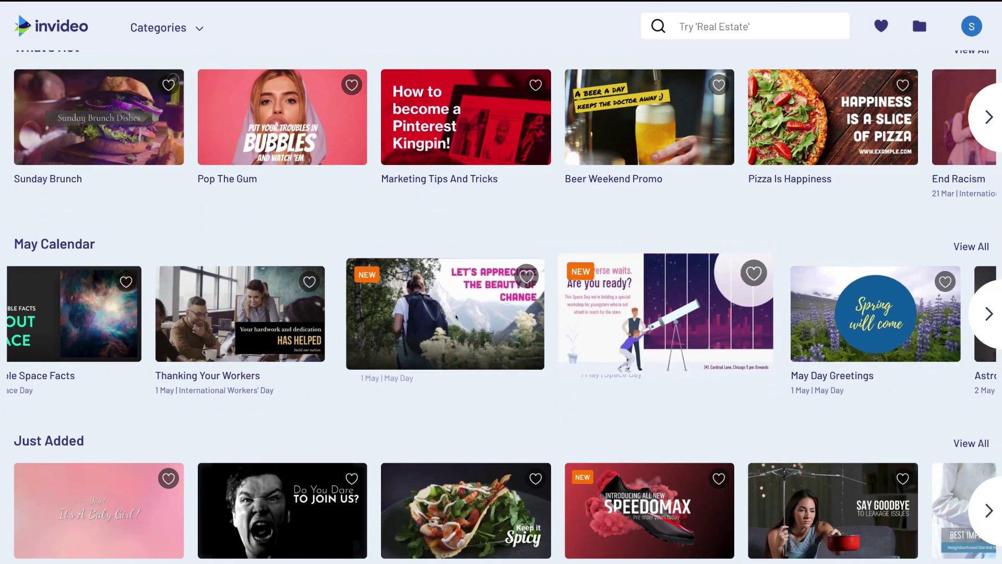
{"action": "scroll", "coordinate": [292, 316], "scroll_direction": "down", "scroll_amount": 3}
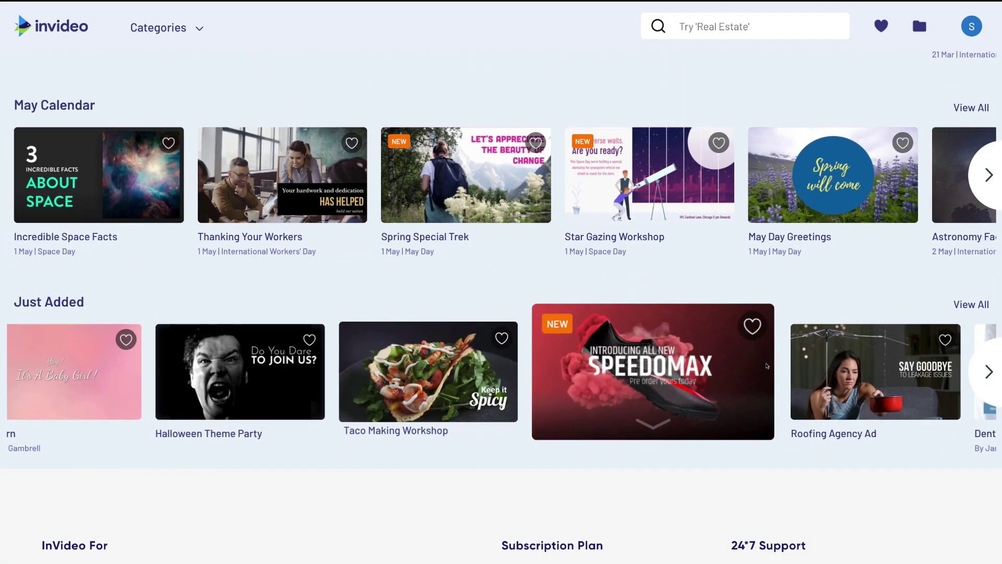
{"action": "scroll", "coordinate": [757, 293], "scroll_direction": "up", "scroll_amount": 15}
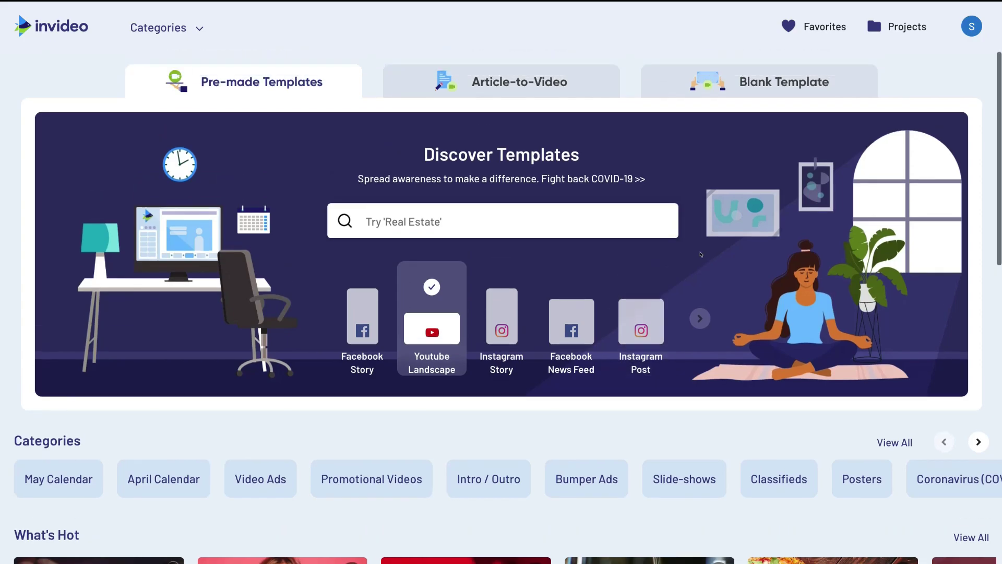
{"action": "left_click", "coordinate": [696, 318]}
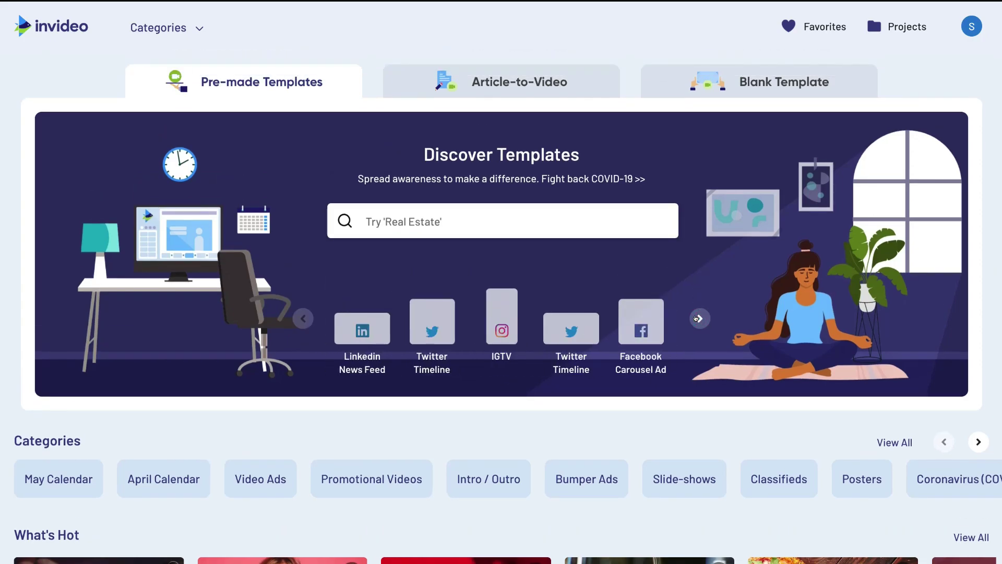
{"action": "left_click", "coordinate": [642, 322]}
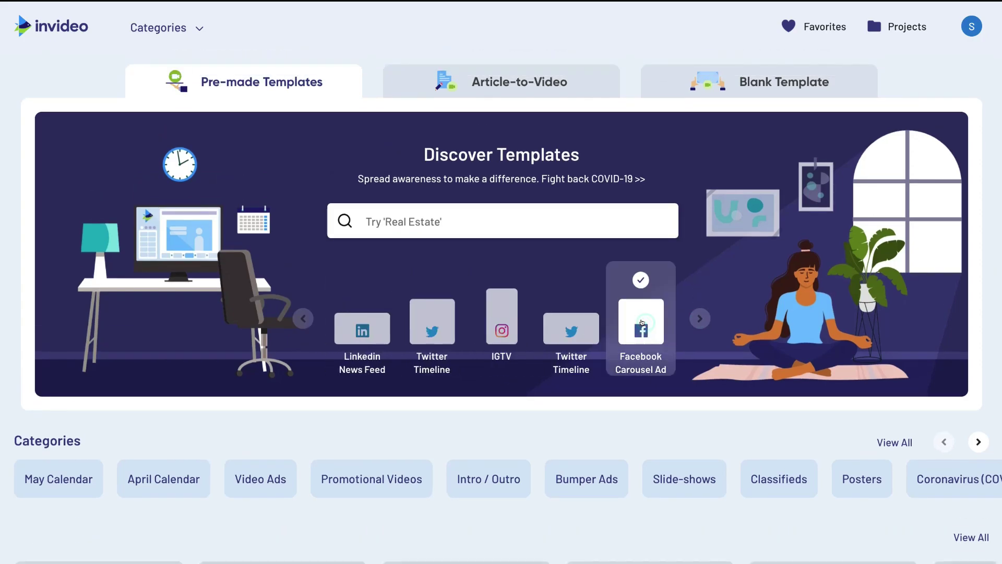
{"action": "scroll", "coordinate": [683, 399], "scroll_direction": "down", "scroll_amount": 3}
{"action": "scroll", "coordinate": [682, 400], "scroll_direction": "down", "scroll_amount": 3}
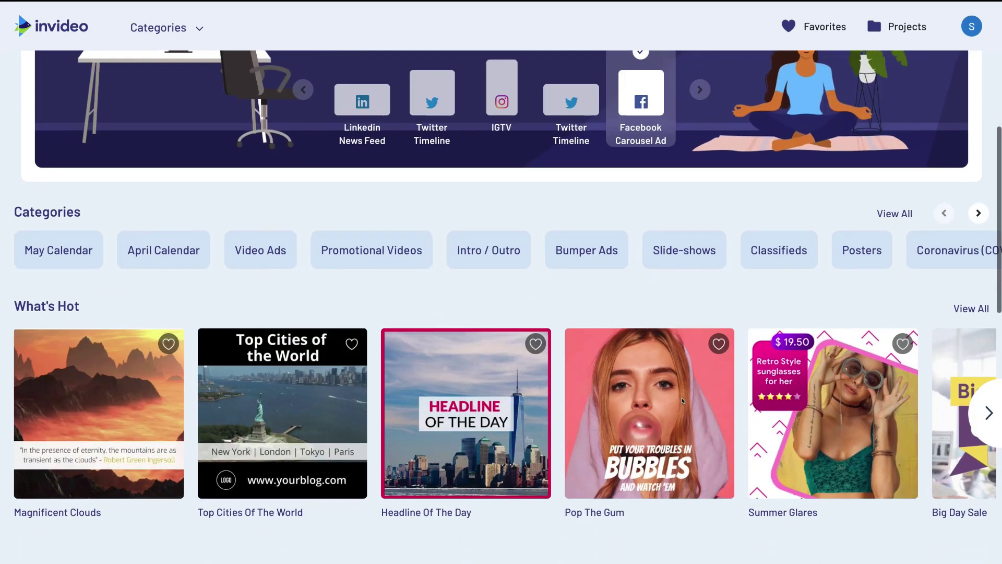
- Preview several What's Hot templates, then start a project from Summer Glares
{"action": "left_click", "coordinate": [639, 388]}
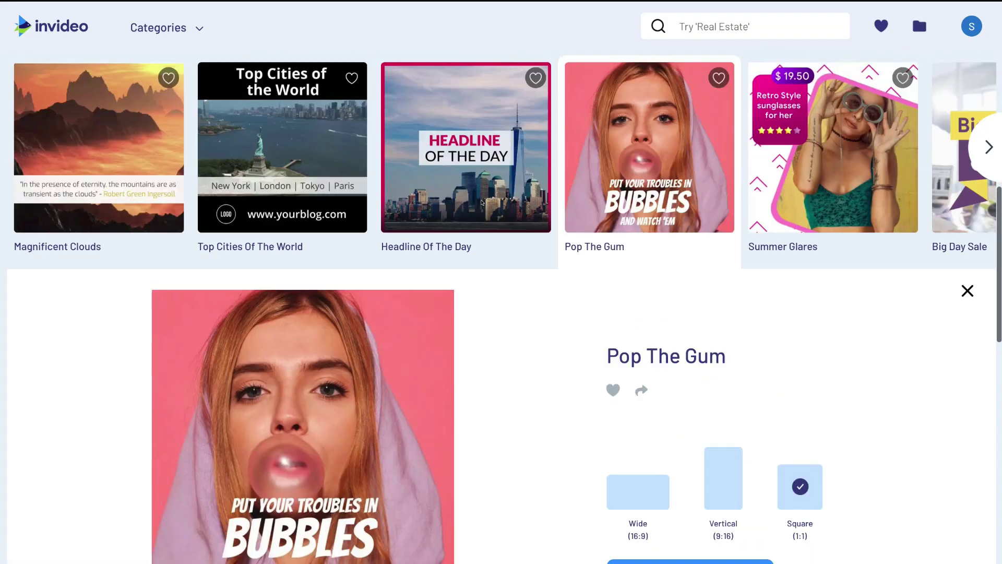
{"action": "left_click", "coordinate": [482, 202]}
{"action": "left_click", "coordinate": [282, 209]}
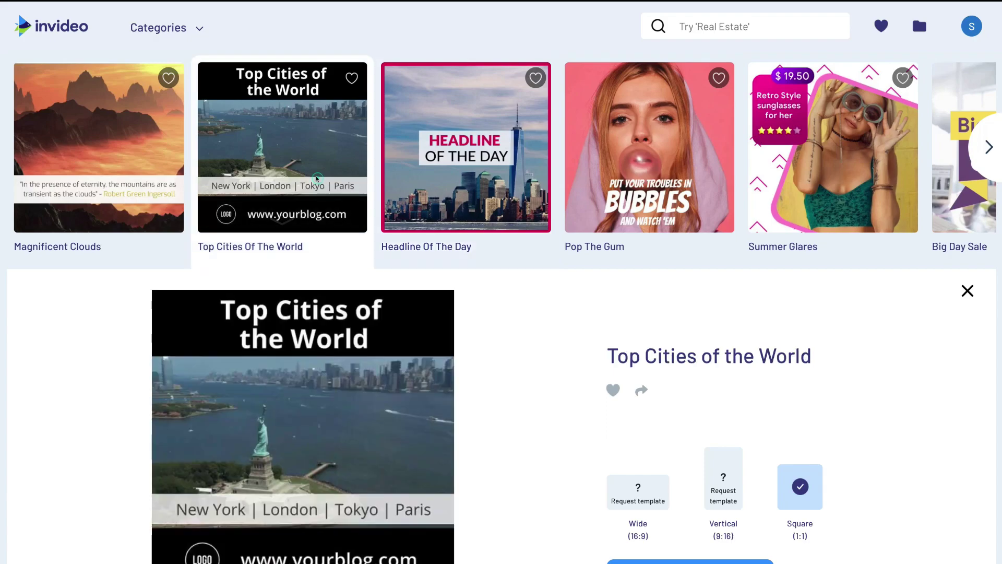
{"action": "left_click", "coordinate": [777, 157]}
{"action": "scroll", "coordinate": [575, 440], "scroll_direction": "down", "scroll_amount": 1}
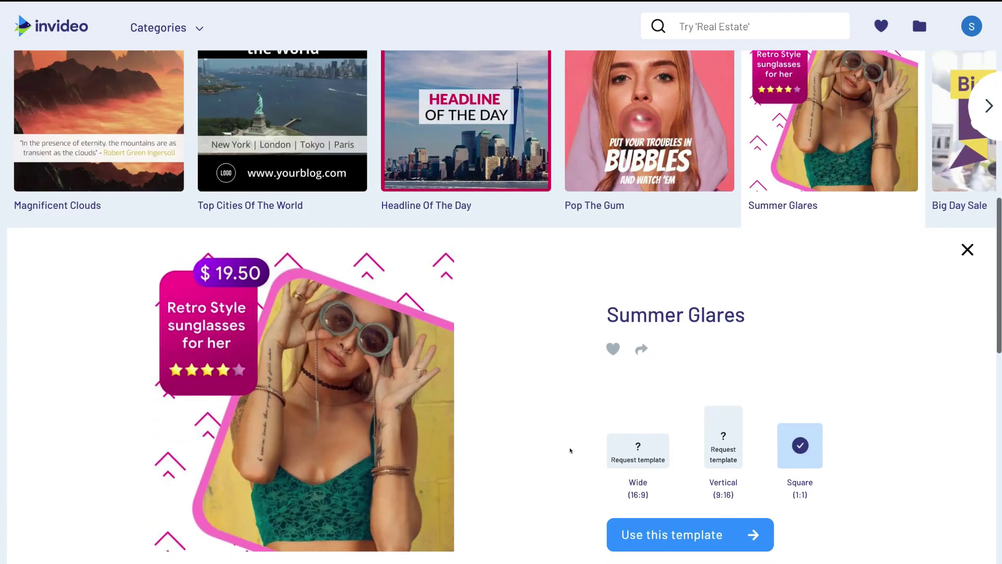
{"action": "left_click", "coordinate": [648, 536]}
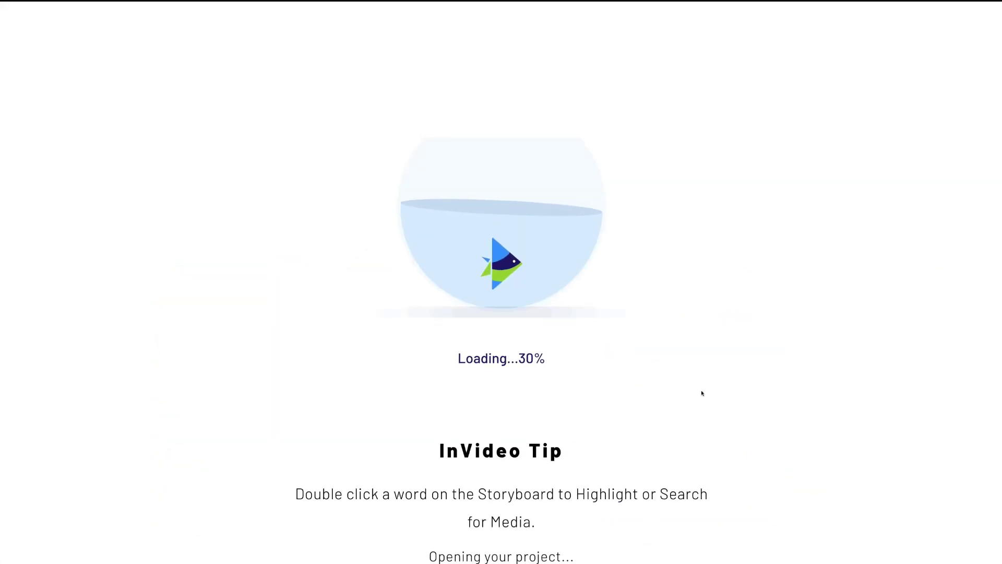